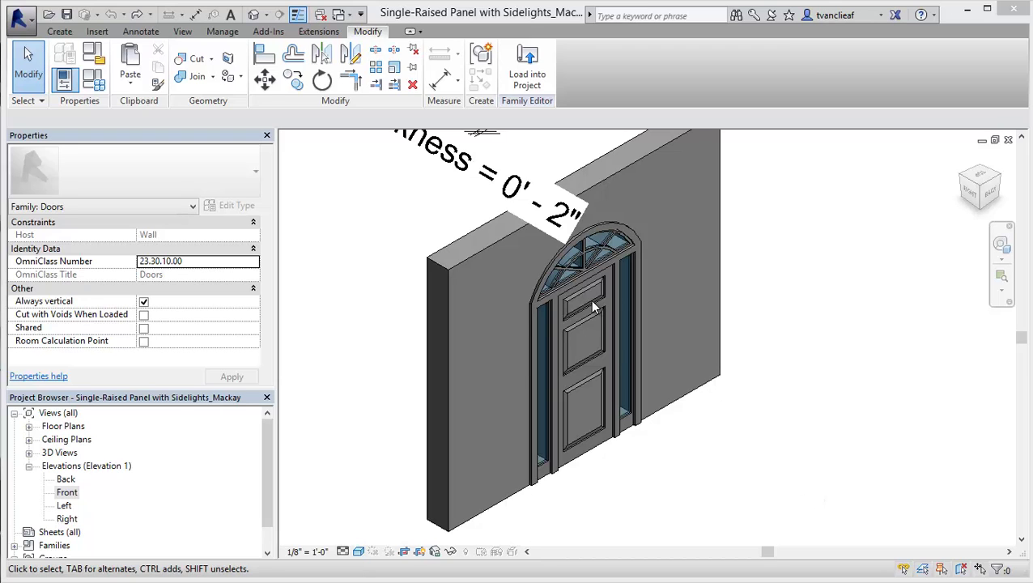
Frame the arched transom, select its muntin Panel extrusion and enter Edit Extrusion sketch mode.
scroll(575, 267, up, 3)
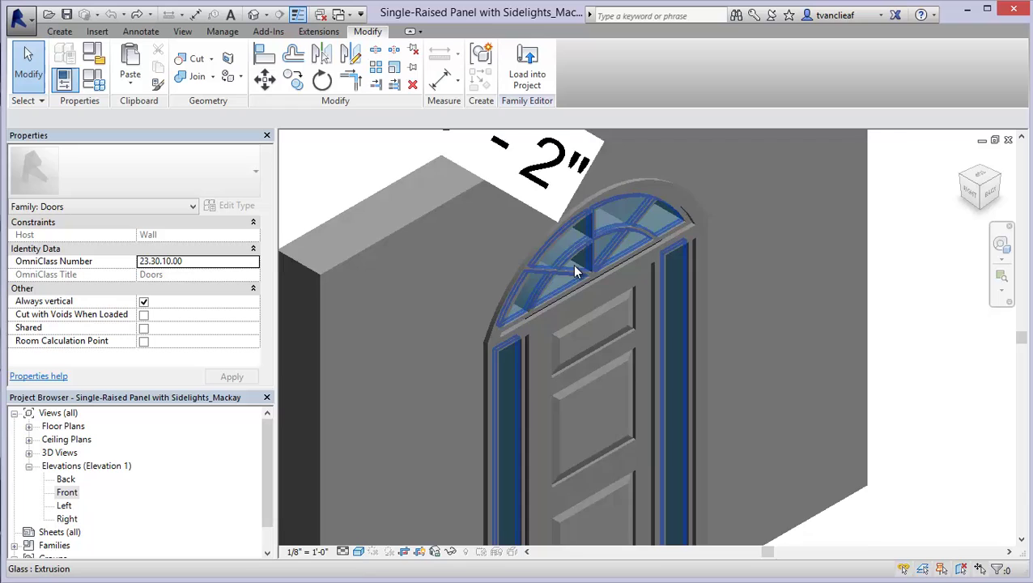
scroll(572, 264, up, 2)
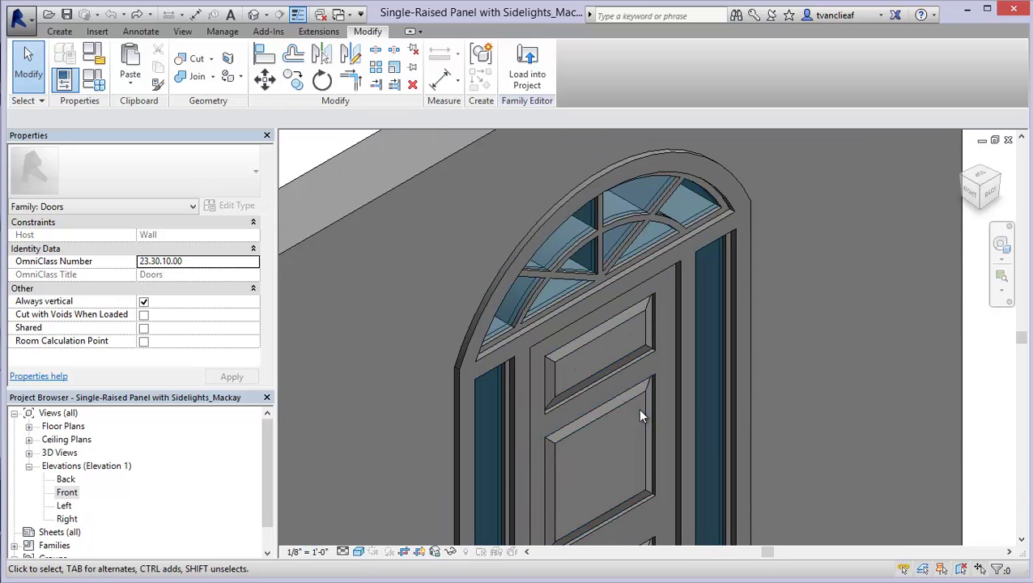
middle_drag(638, 411, 644, 381)
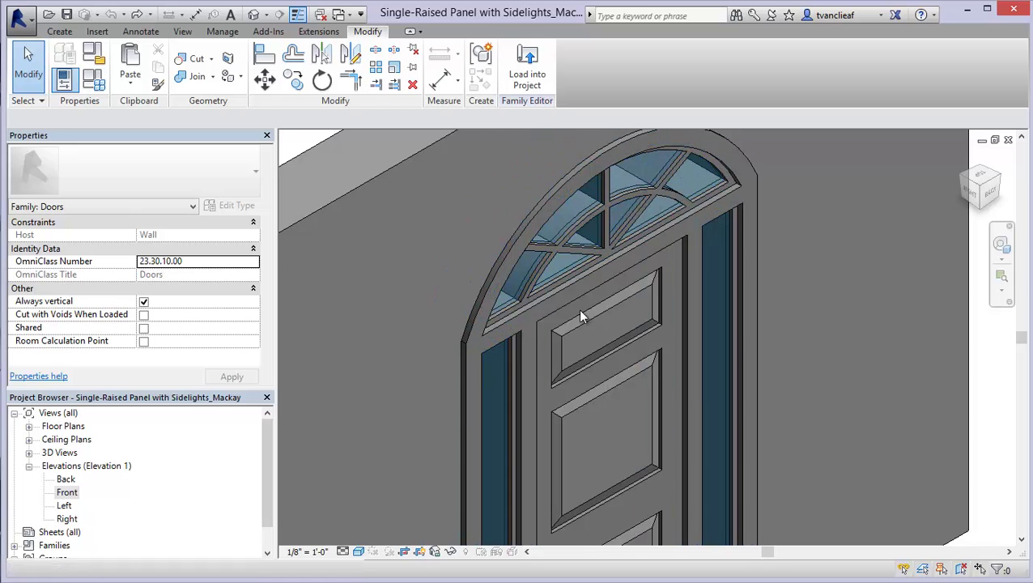
middle_drag(564, 322, 599, 350)
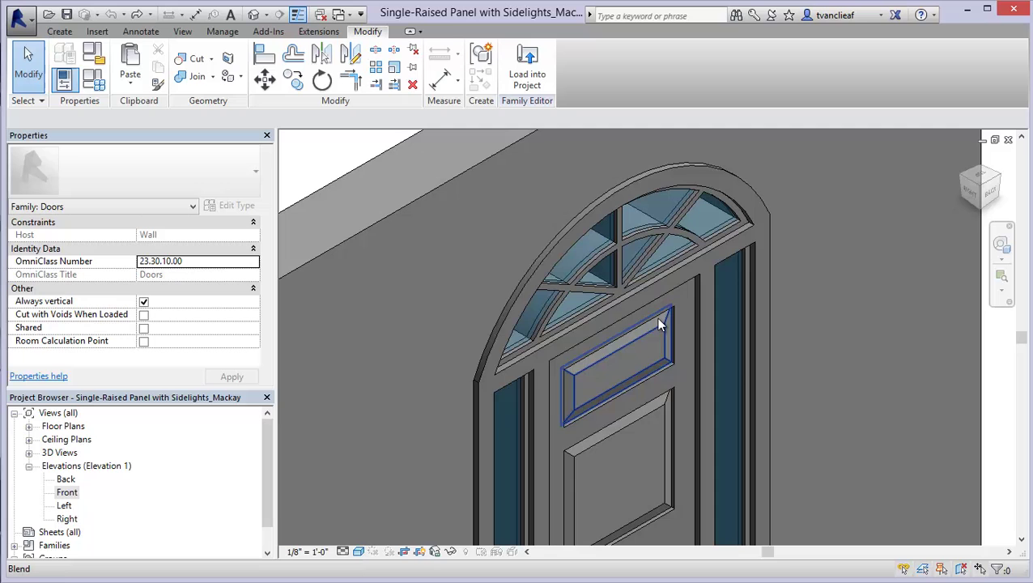
middle_drag(592, 344, 602, 284)
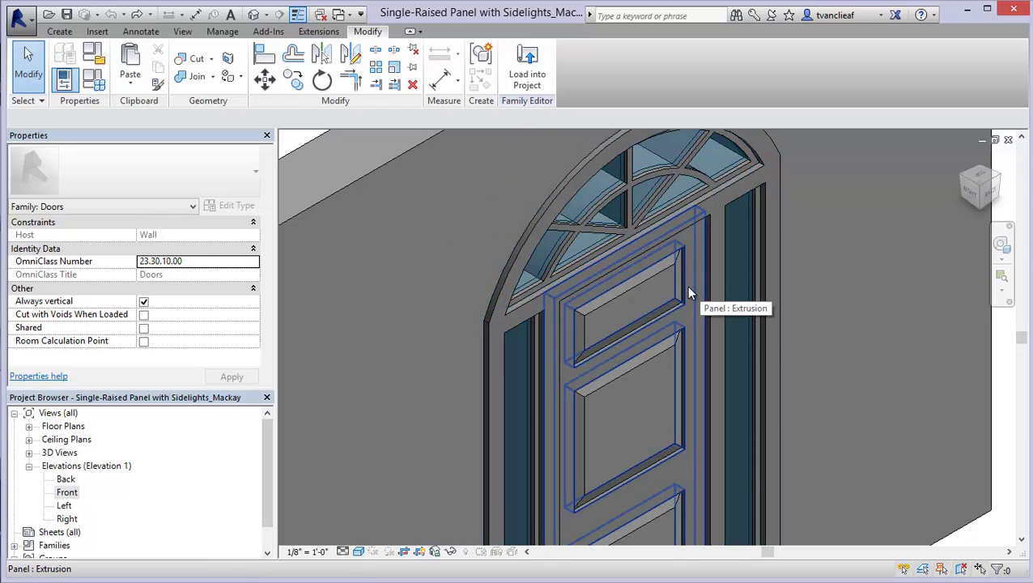
middle_drag(624, 359, 590, 322)
scroll(590, 323, down, 4)
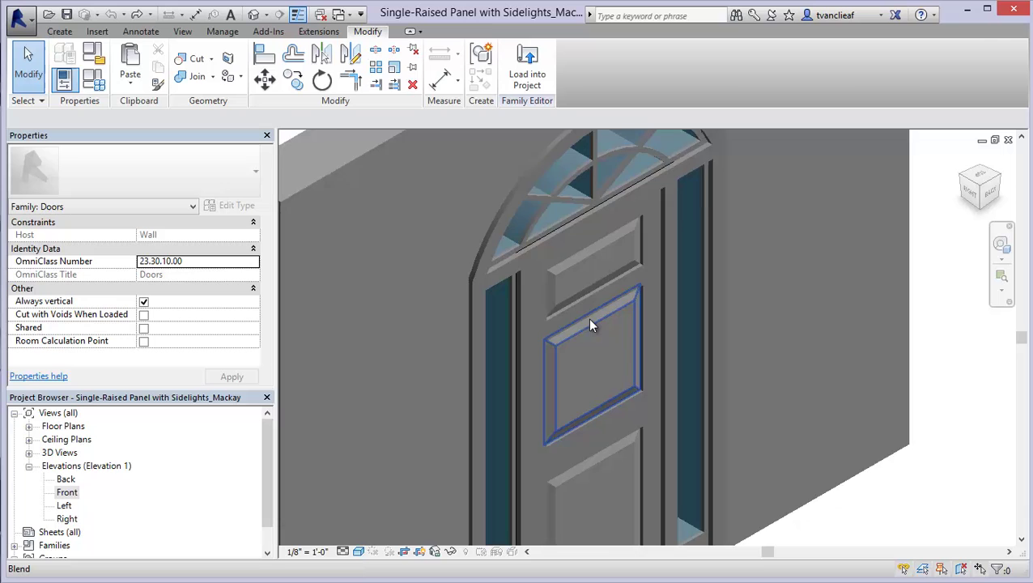
scroll(607, 323, up, 2)
middle_drag(630, 374, 643, 412)
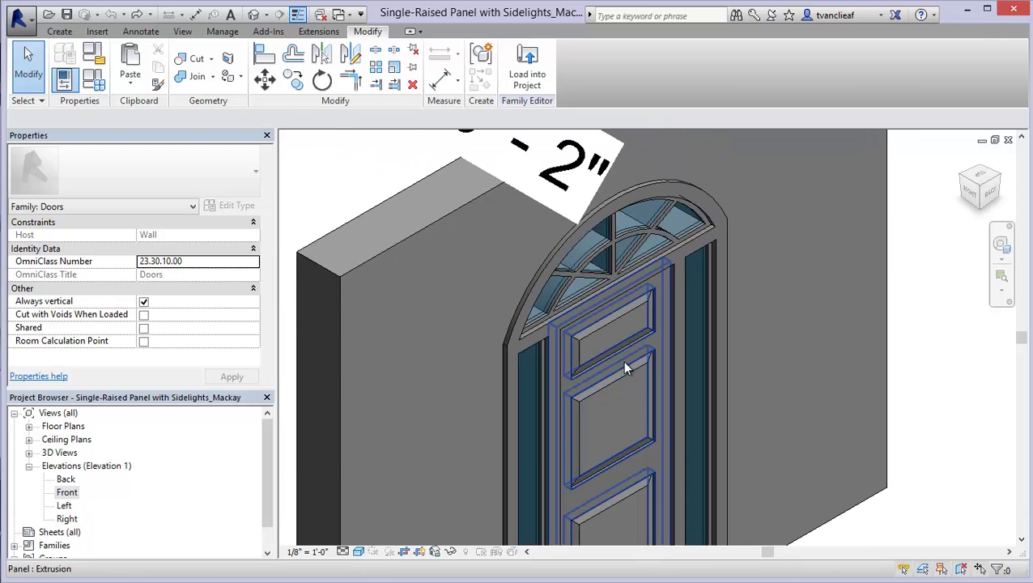
click(673, 240)
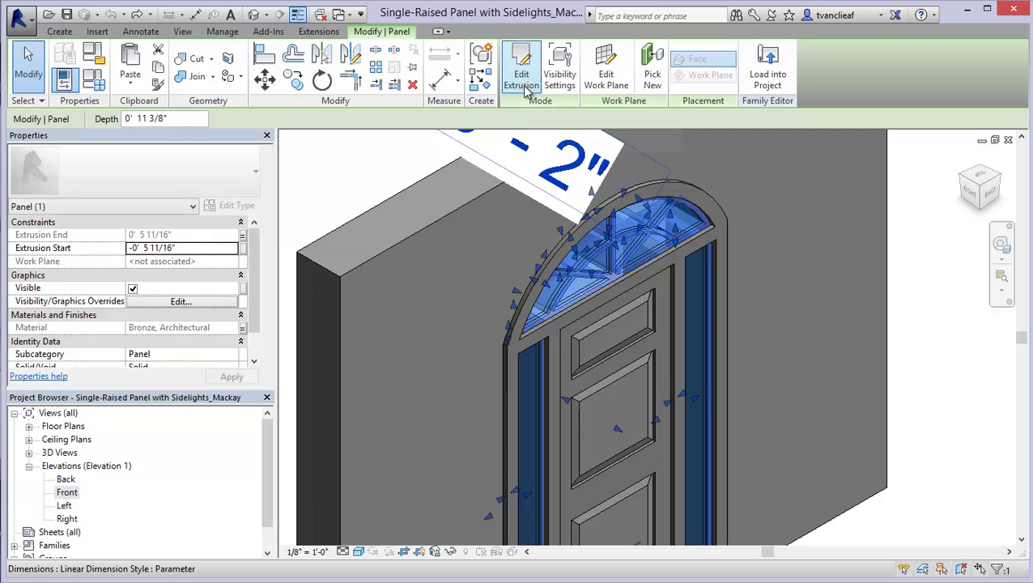
click(523, 81)
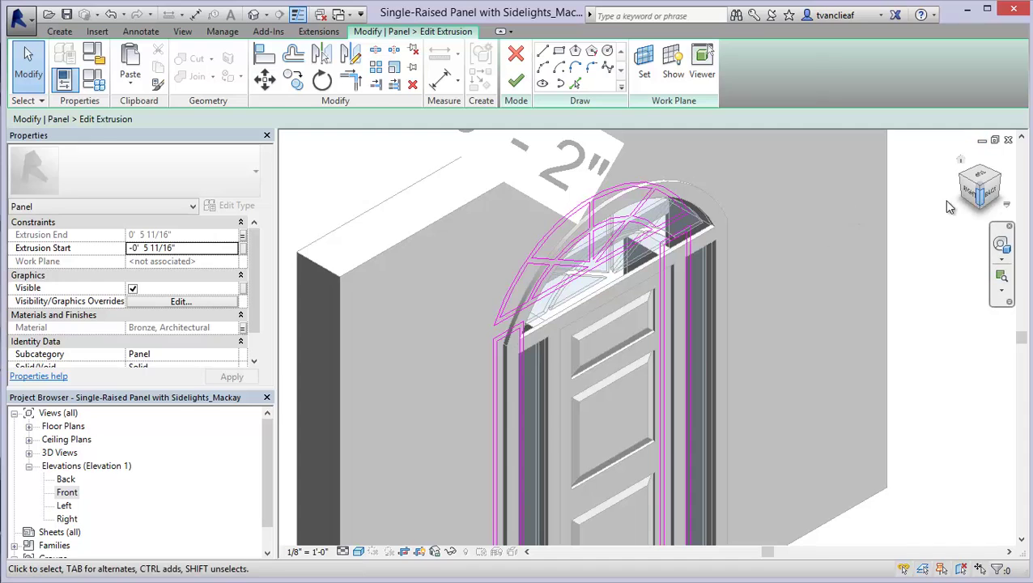
View the sketch from the Back and crossing-select the 20 inner muntin sketch lines.
click(991, 196)
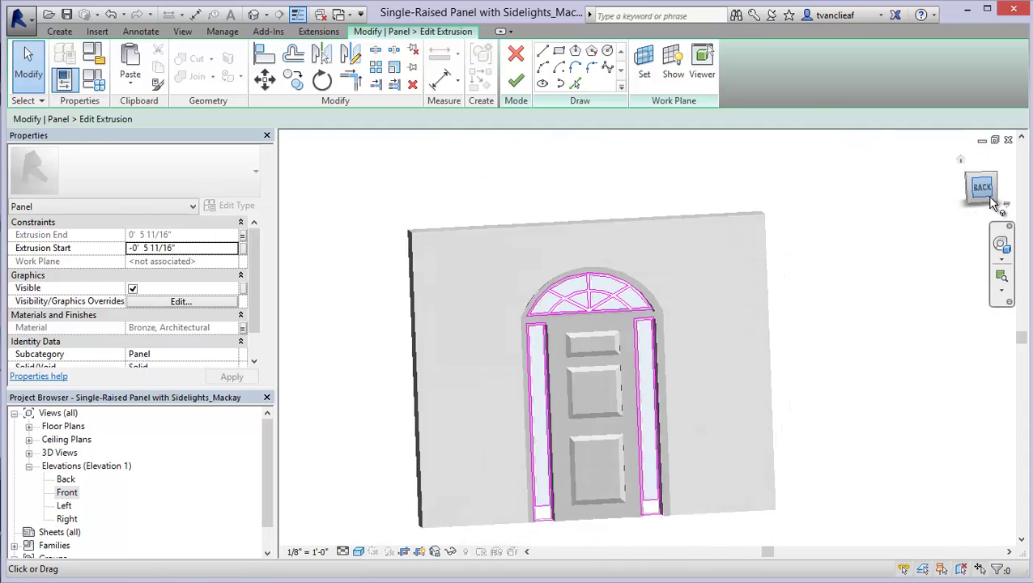
scroll(662, 277, up, 4)
scroll(662, 278, up, 3)
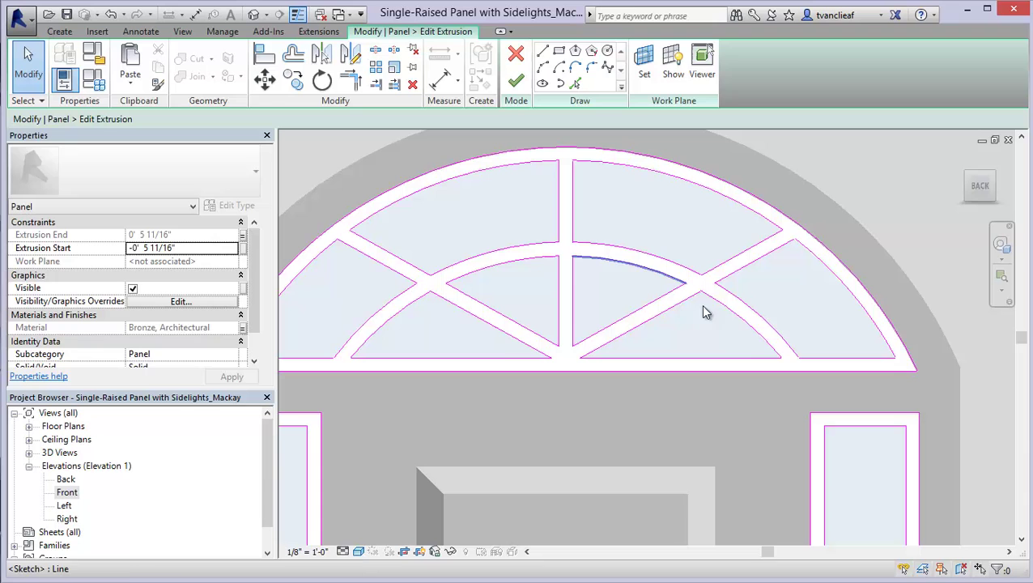
mouse_move(735, 335)
mouse_down()
mouse_move(530, 268)
mouse_move(413, 249)
mouse_move(425, 261)
mouse_up()
mouse_move(532, 300)
middle_down()
mouse_move(599, 316)
mouse_move(588, 339)
middle_up()
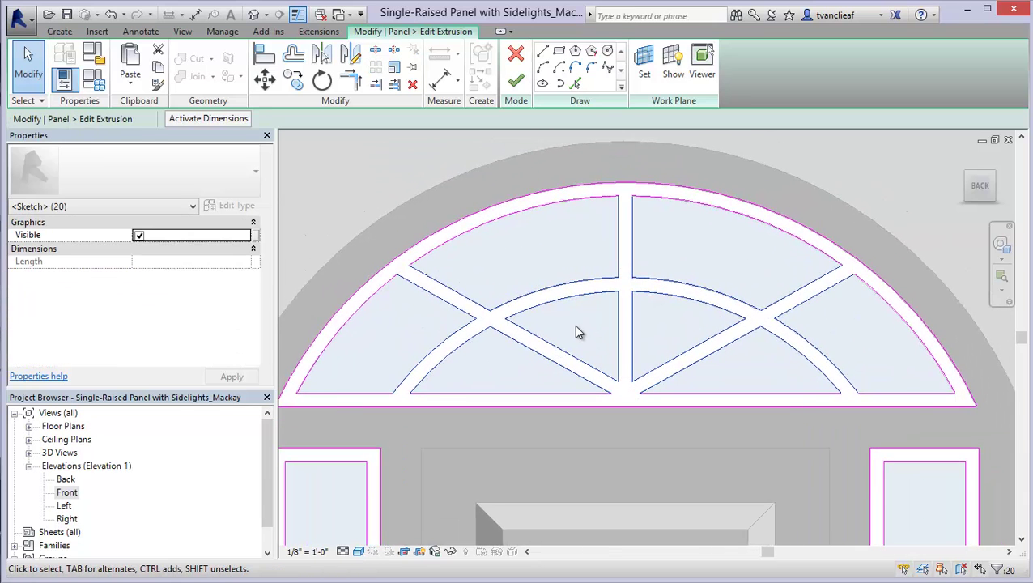
scroll(578, 329, down, 1)
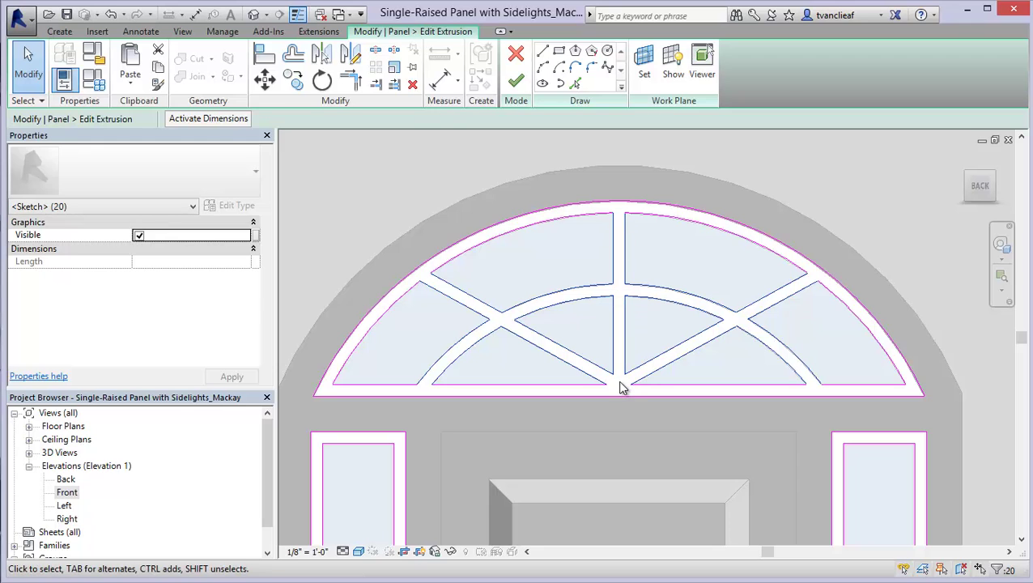
click(486, 301)
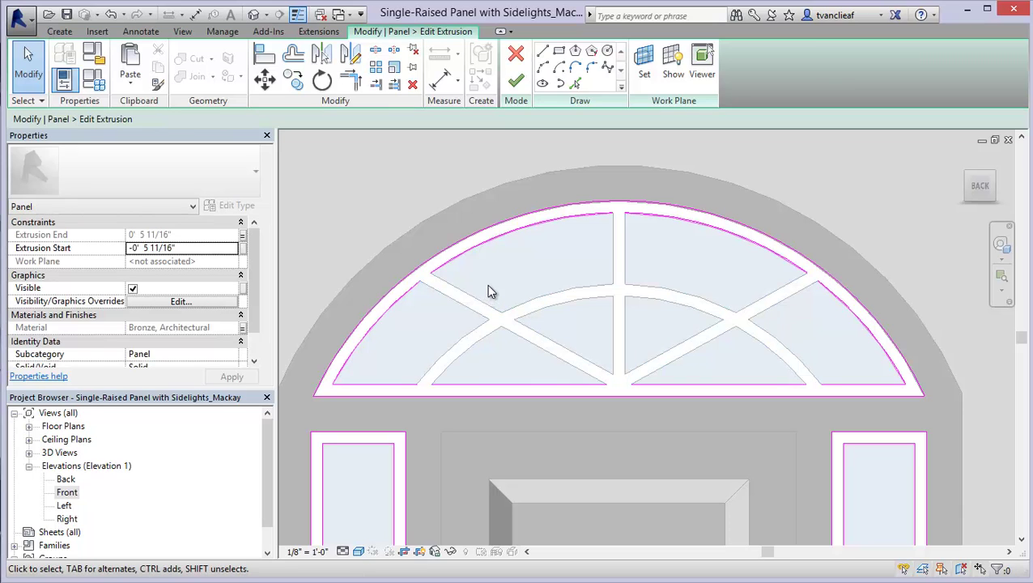
Inspect the outer arc segments and bottom sketch lines, checking the bottom-right line's length.
click(837, 296)
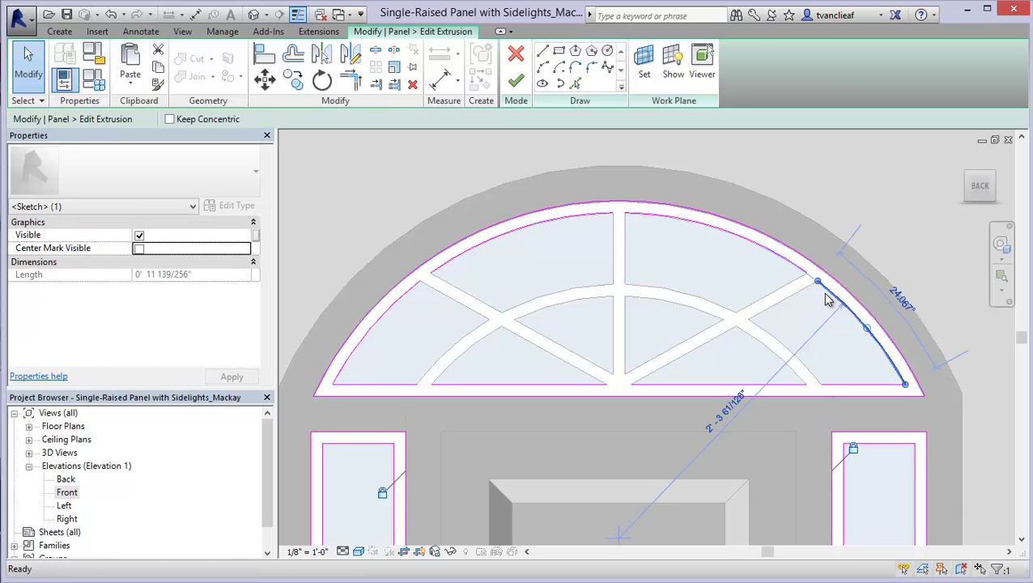
click(741, 245)
click(677, 244)
click(547, 221)
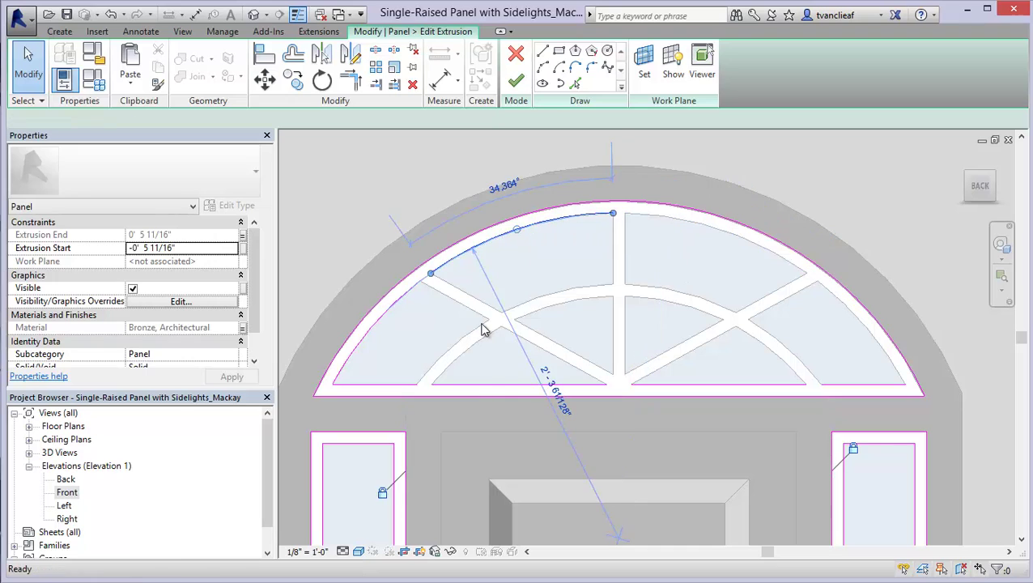
click(482, 330)
click(485, 385)
click(682, 387)
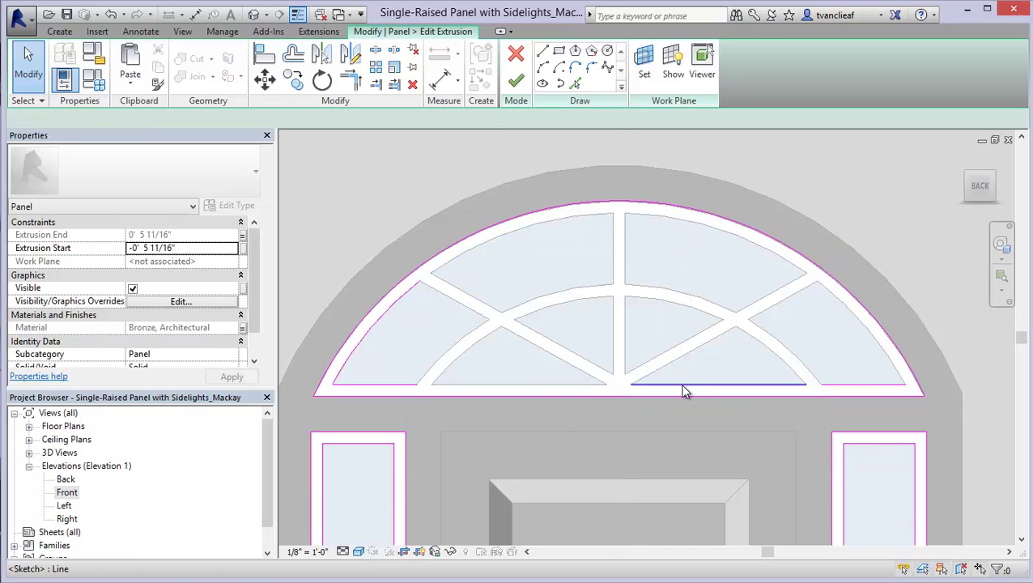
click(856, 397)
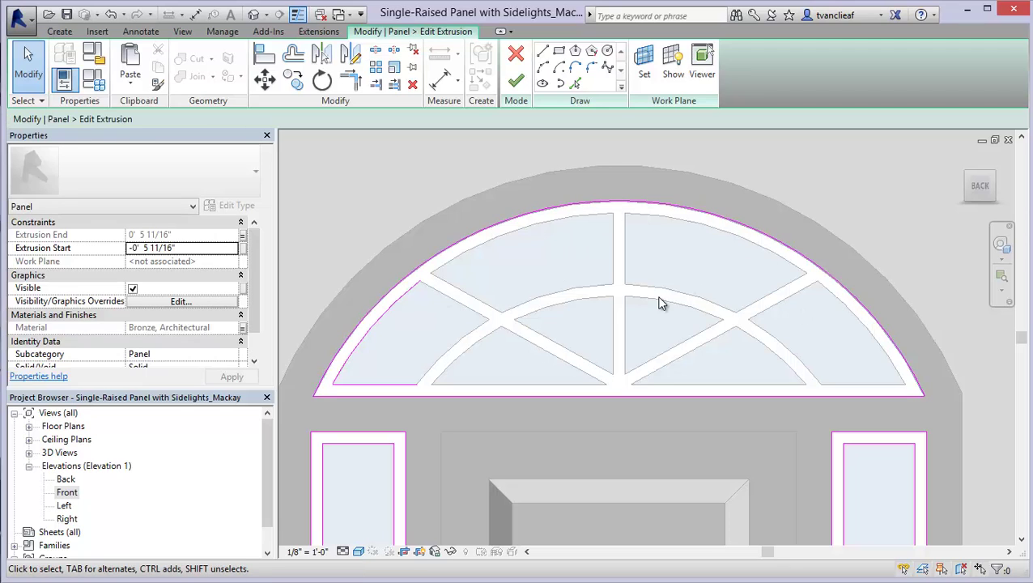
Drag the bottom-left line and left arc ends to outline the inner glass with a 2'-3 61/128" arc.
click(405, 386)
drag(416, 384, 905, 385)
click(410, 290)
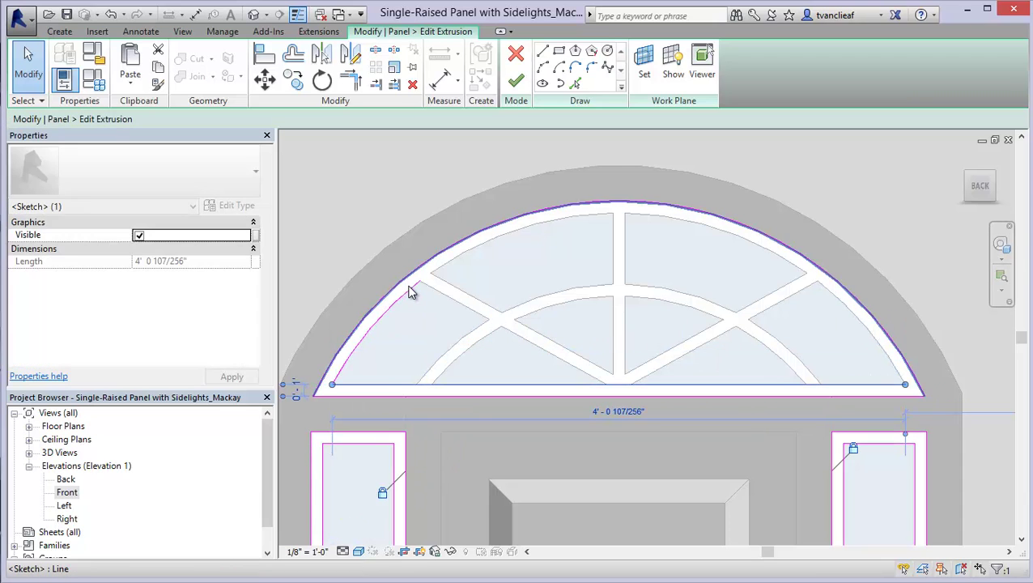
drag(420, 283, 908, 388)
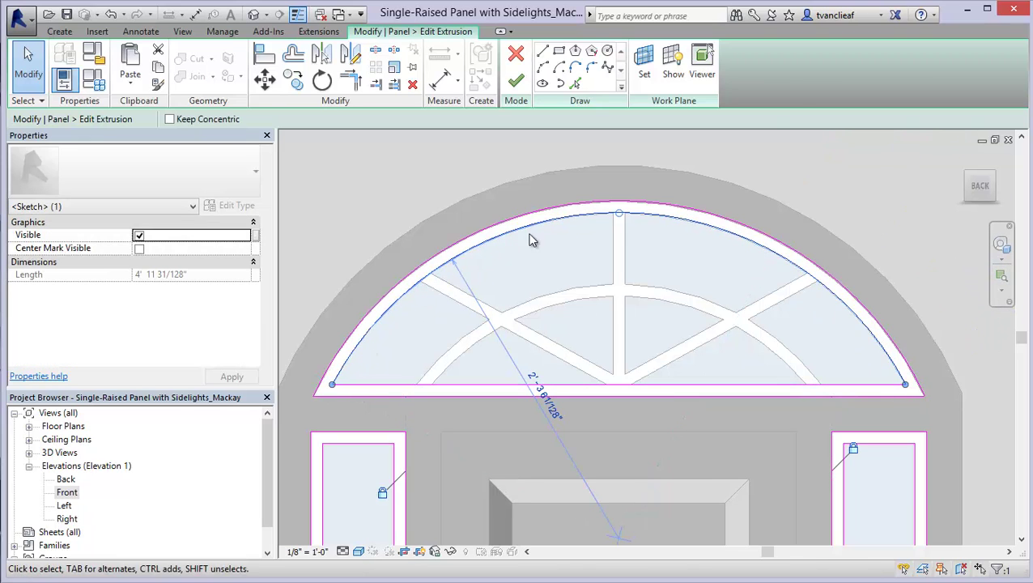
Finish the sketch, then reselect the rebuilt transom panel extrusion framing the glass.
click(516, 83)
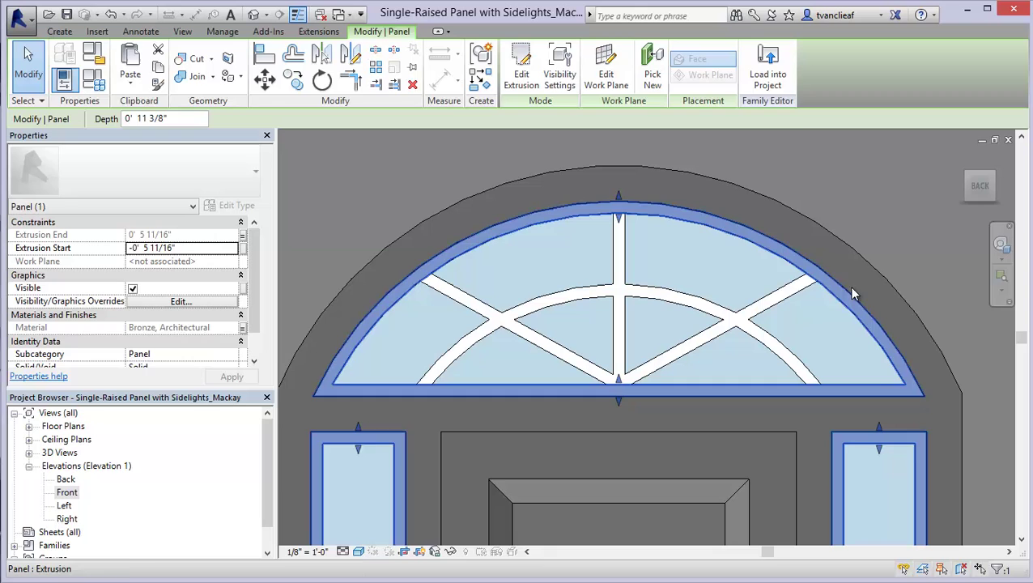
click(922, 293)
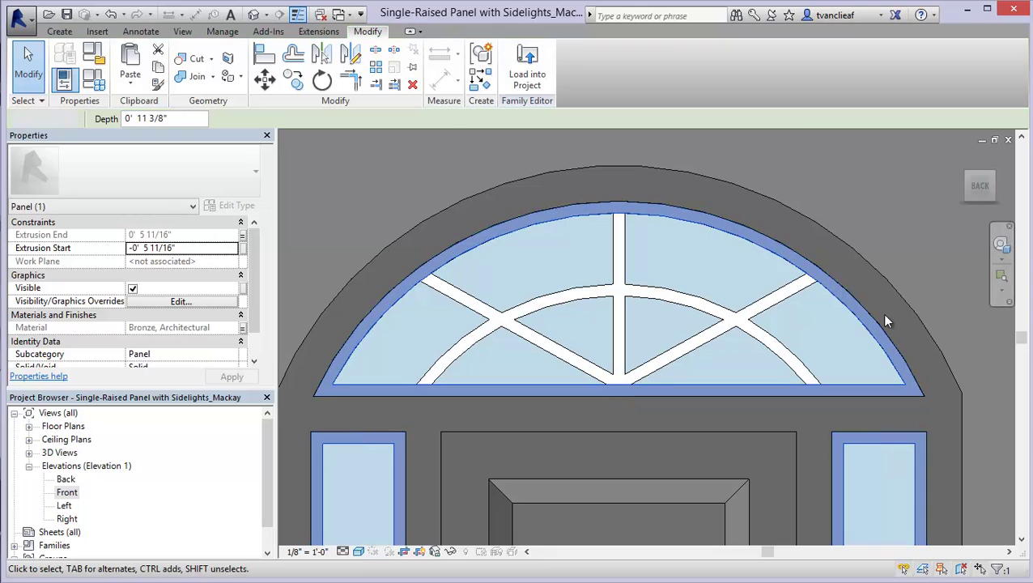
click(429, 284)
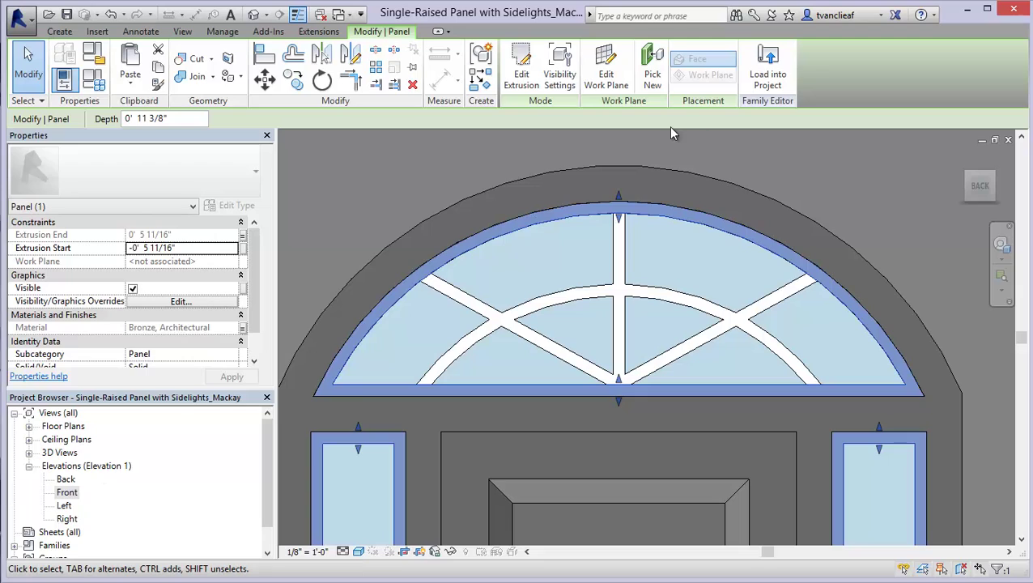
In the Front elevation, start a new 1'-0"-deep Extrusion on a work plane picked from the panel.
double_click(68, 492)
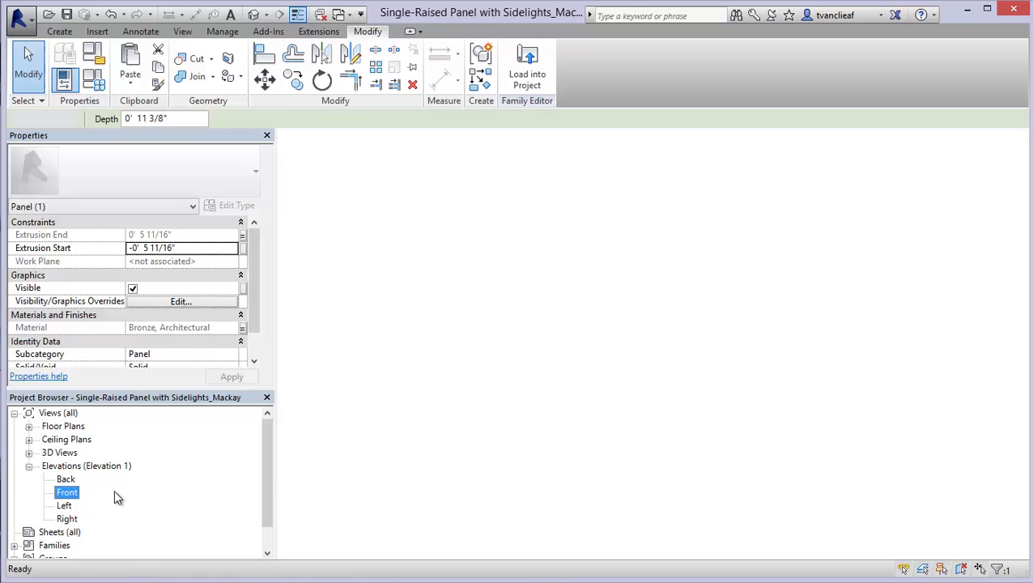
click(372, 189)
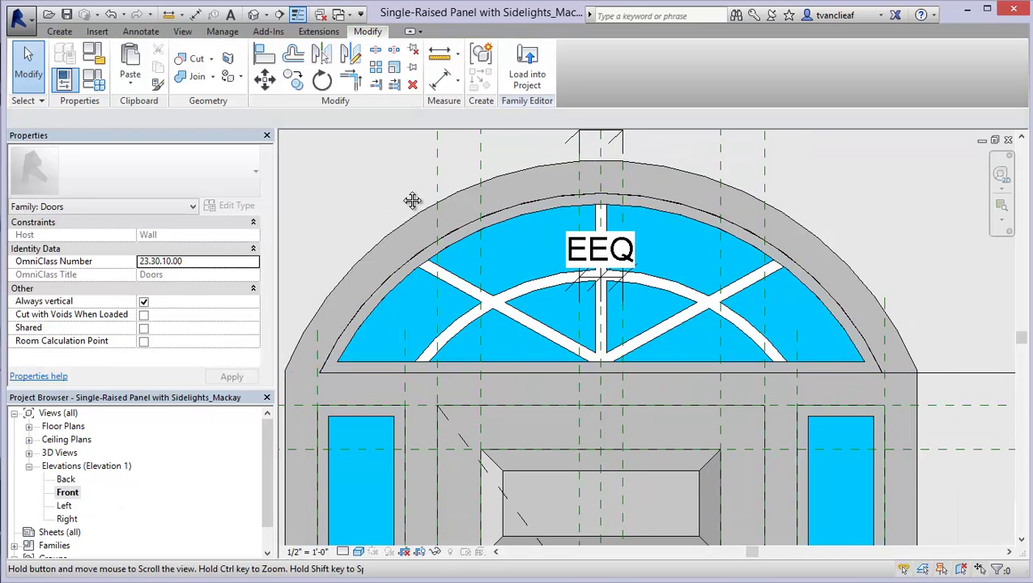
middle_drag(415, 200, 436, 207)
scroll(486, 348, up, 1)
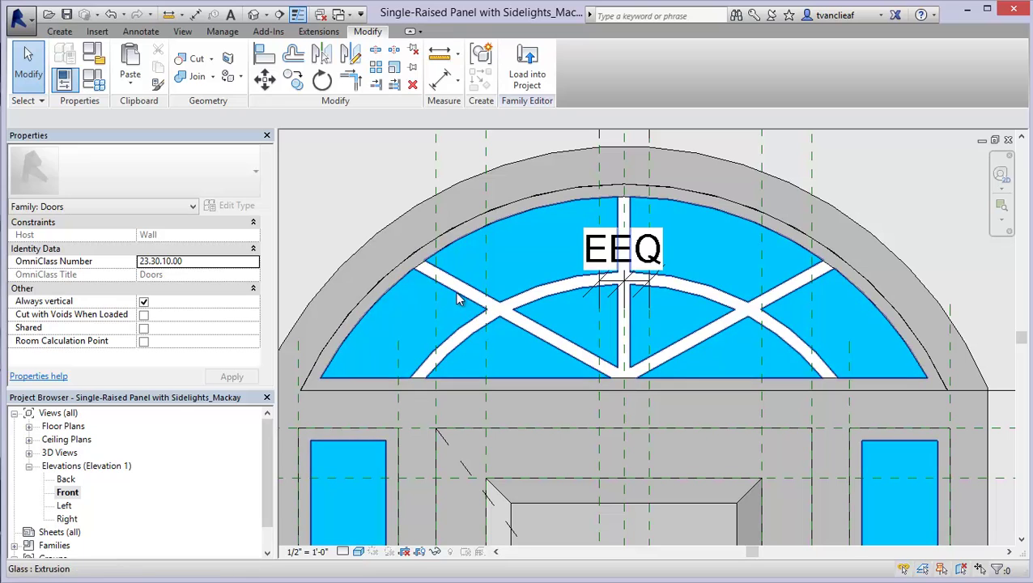
click(61, 33)
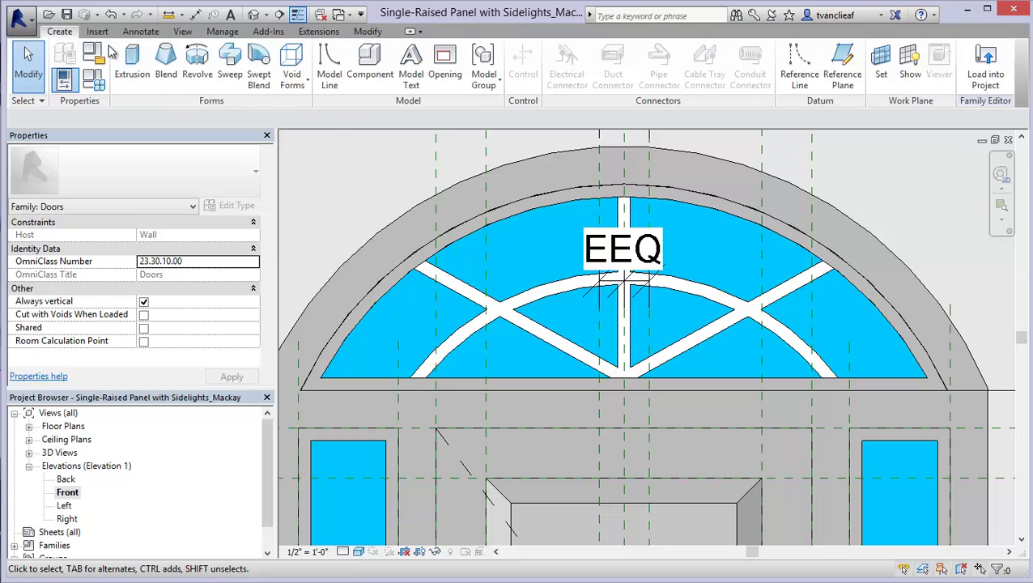
click(132, 69)
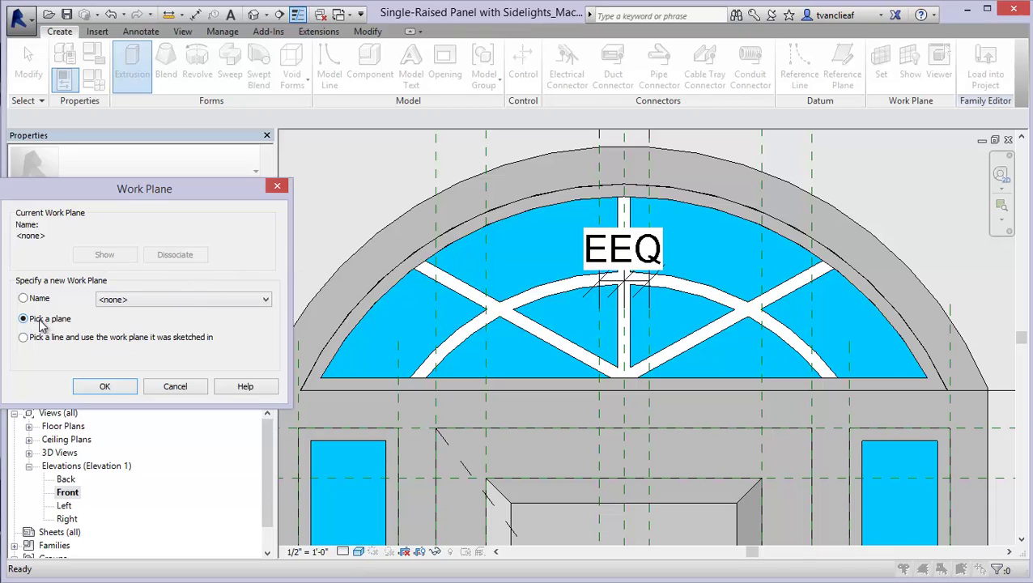
click(106, 387)
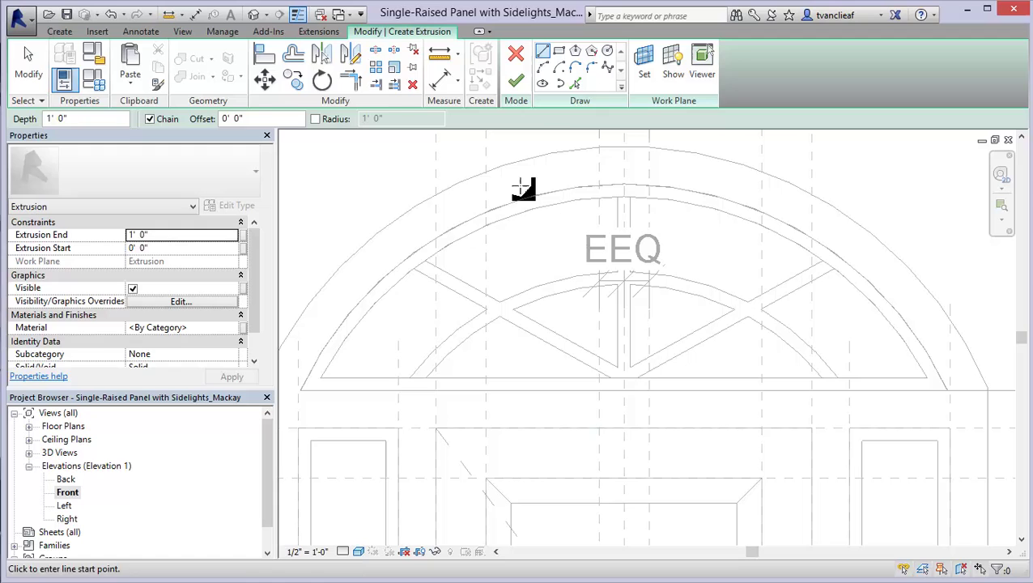
Pick the centre muntin, right diagonals, inner arcs and outer arch edge into the sketch.
click(575, 83)
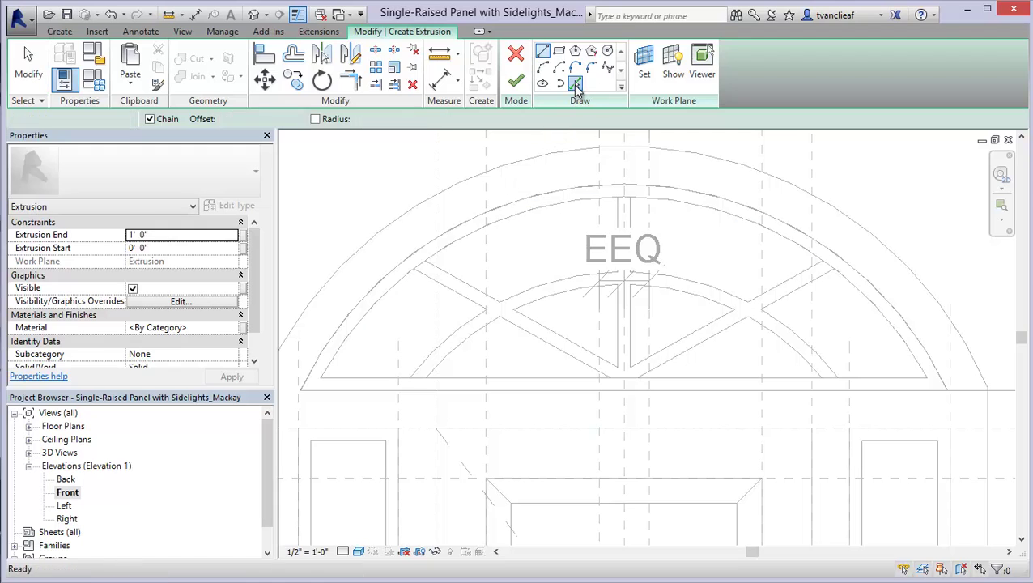
click(621, 222)
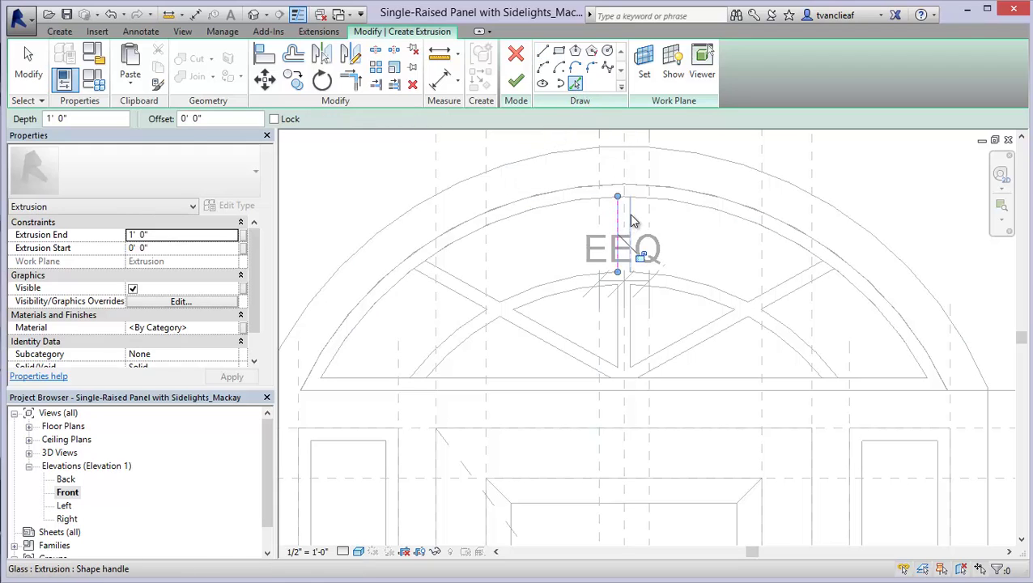
click(793, 290)
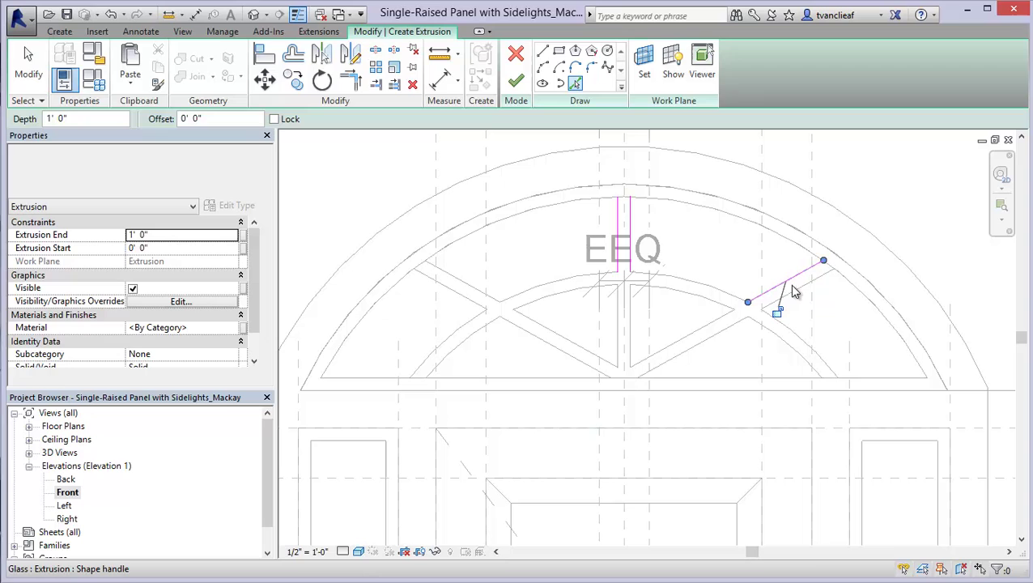
click(731, 294)
click(741, 219)
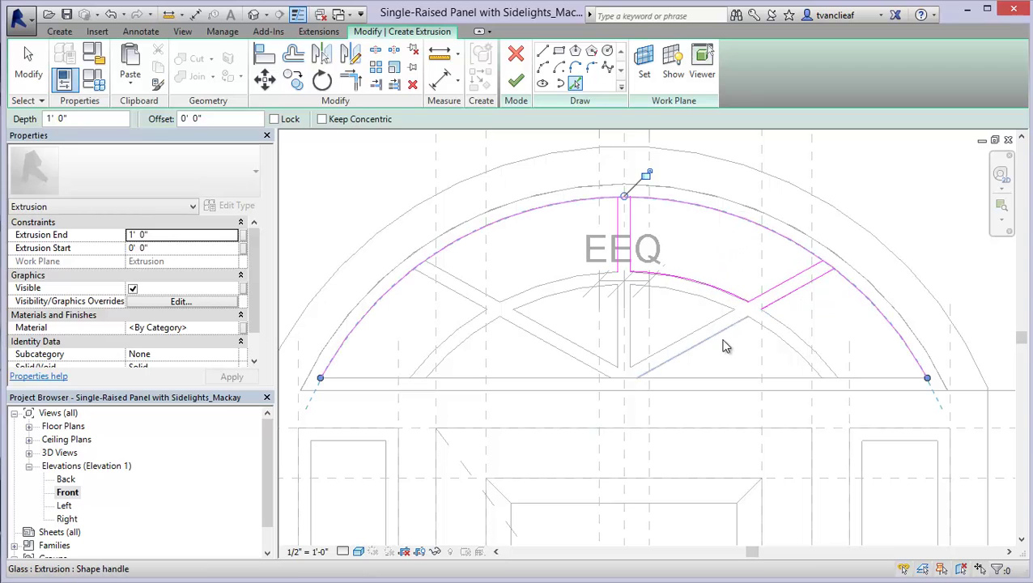
click(722, 324)
click(727, 306)
click(632, 324)
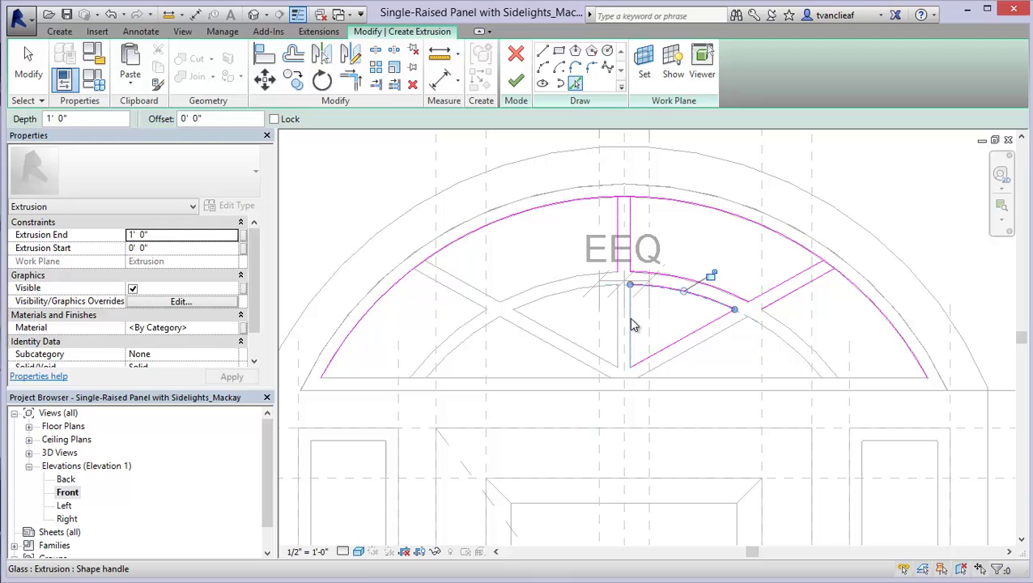
Pick the left inner arcs, remaining diagonals and lower-left arch edge into the sketch.
click(561, 309)
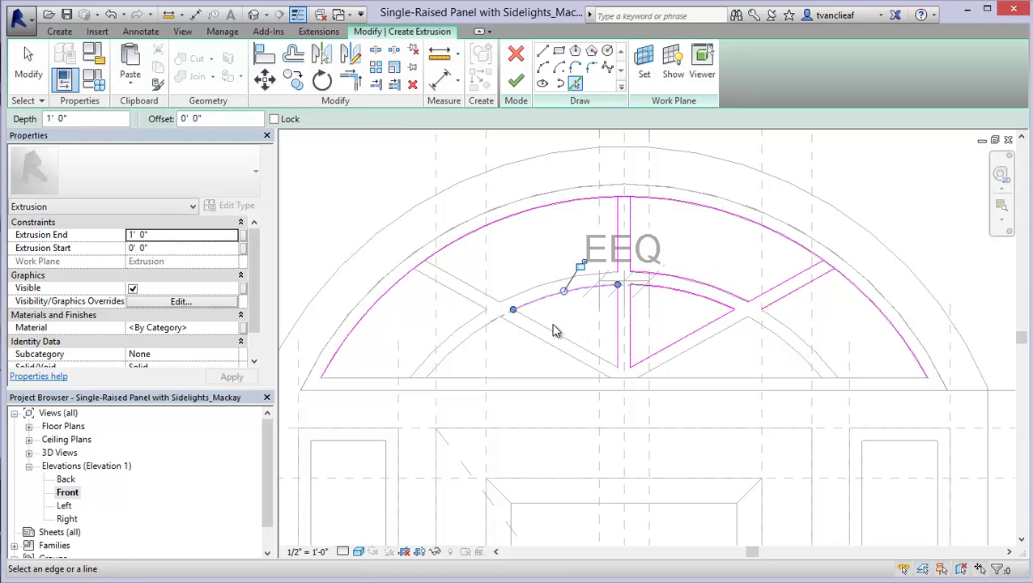
click(554, 334)
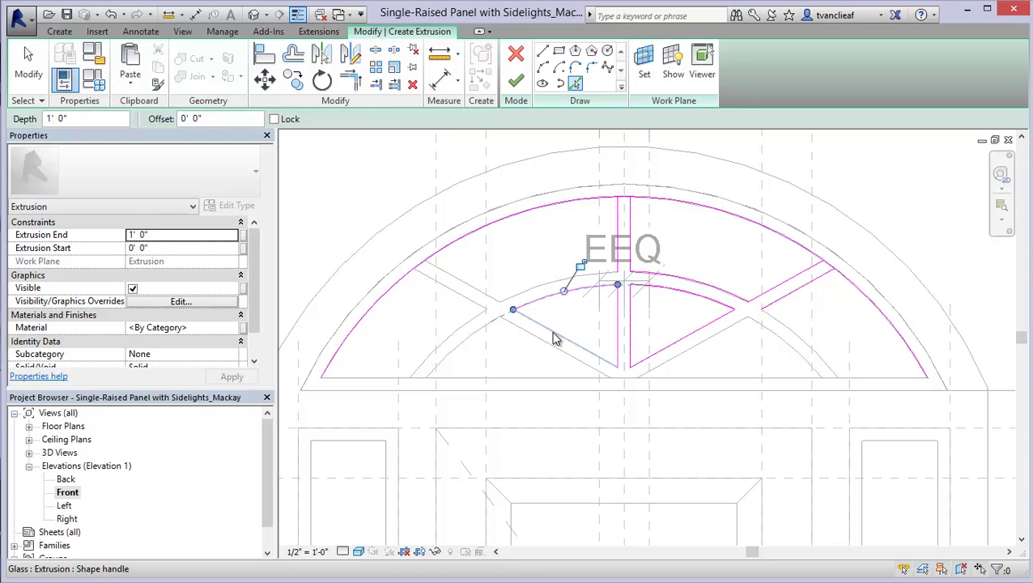
click(477, 336)
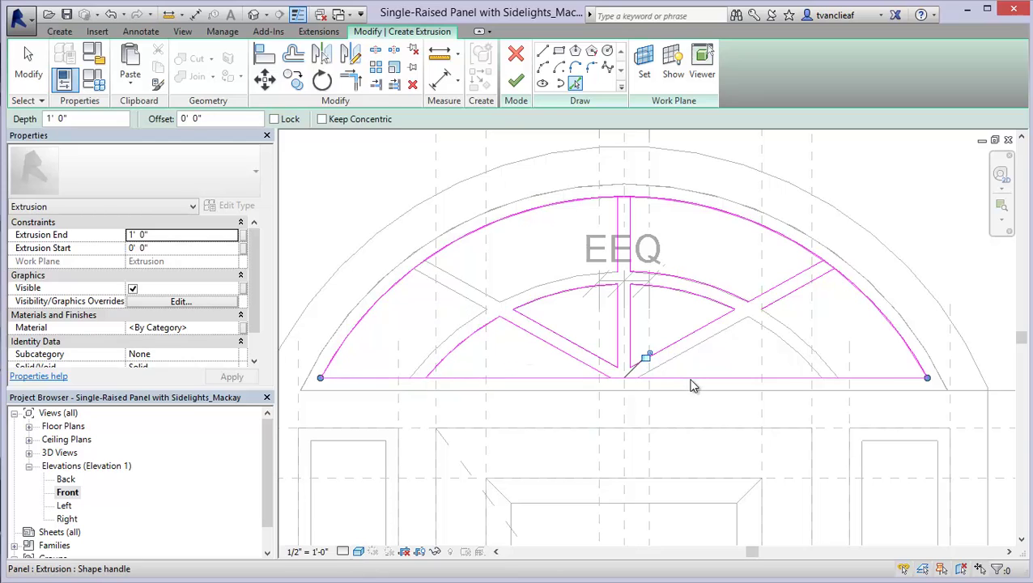
click(795, 340)
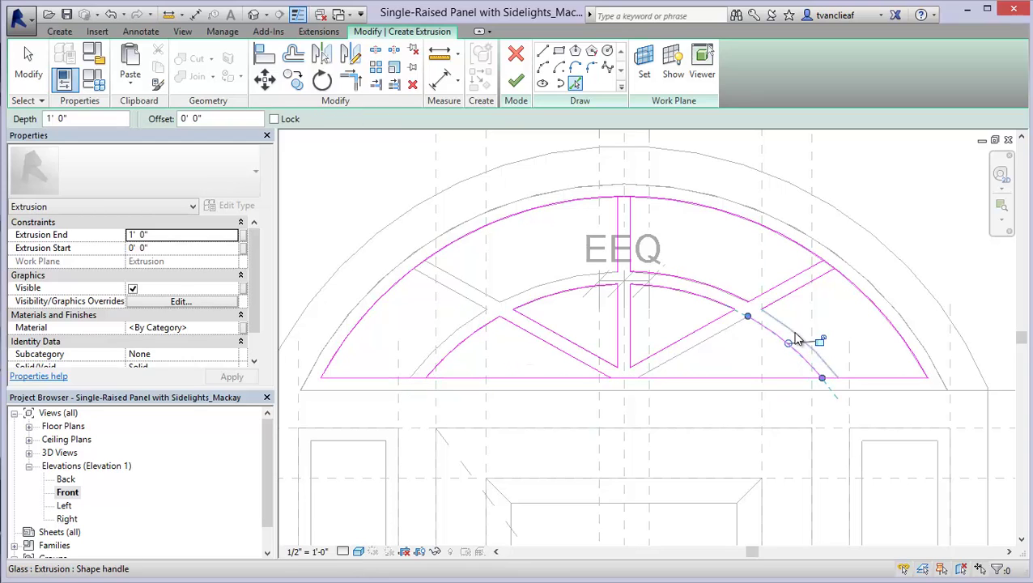
click(715, 340)
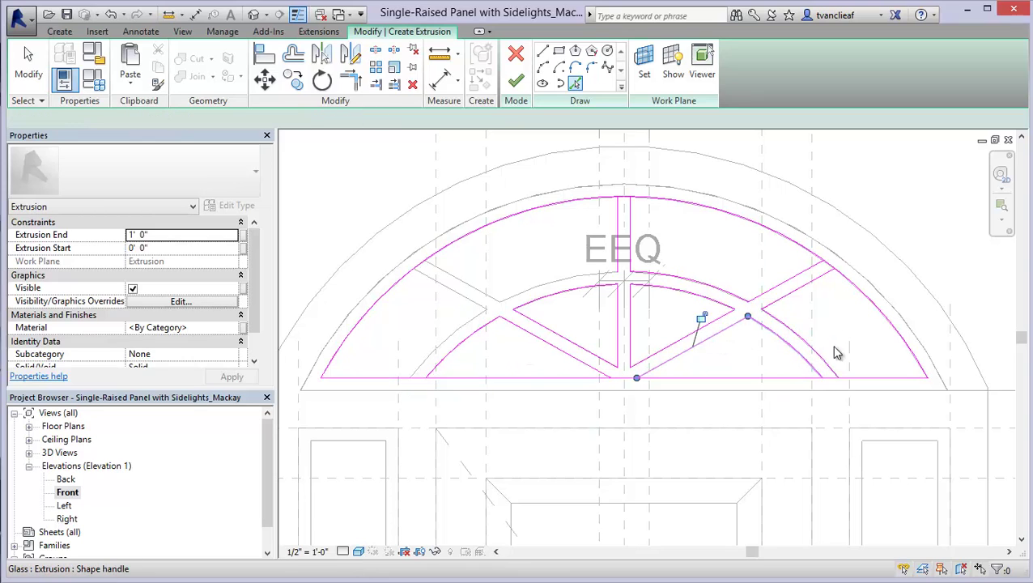
click(458, 338)
click(530, 293)
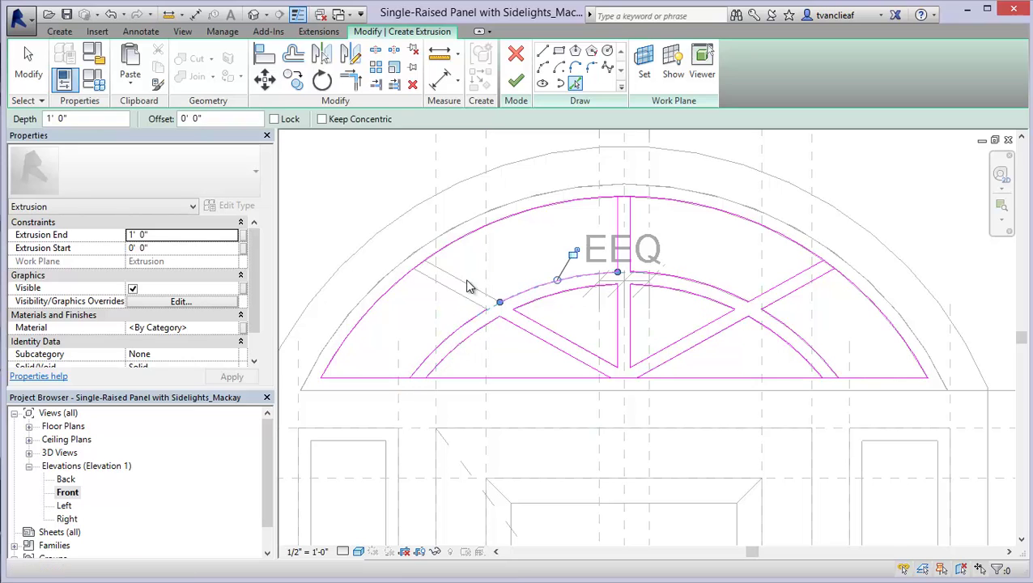
click(453, 292)
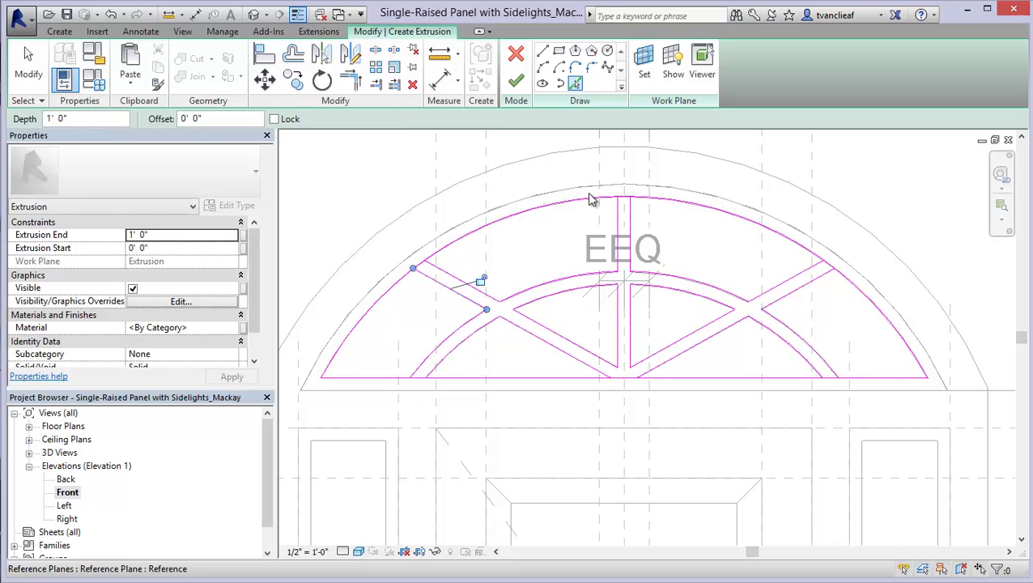
key(Escape)
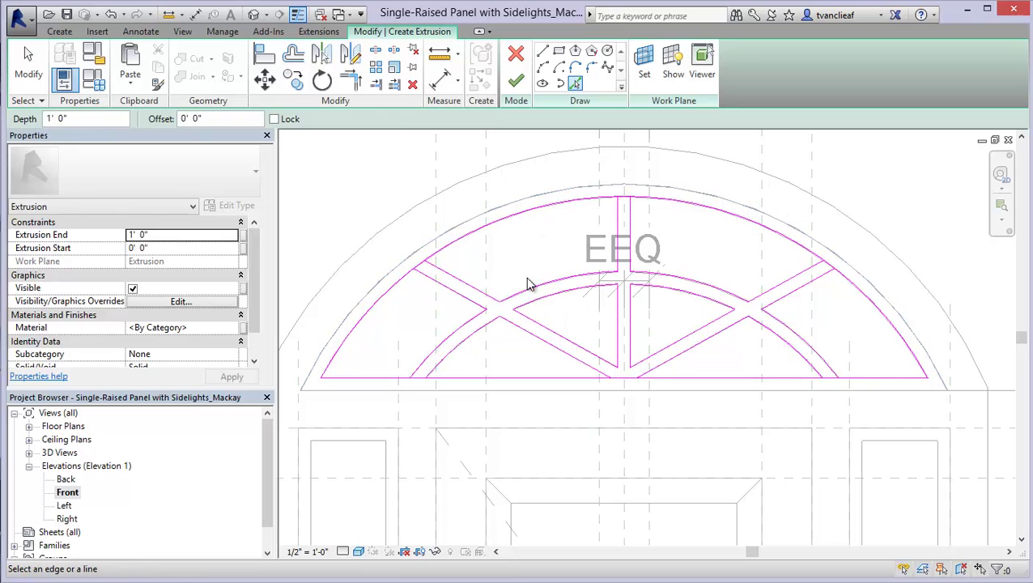
Split the outer arch at three points and the bottom sketch line at four points.
click(378, 55)
click(380, 298)
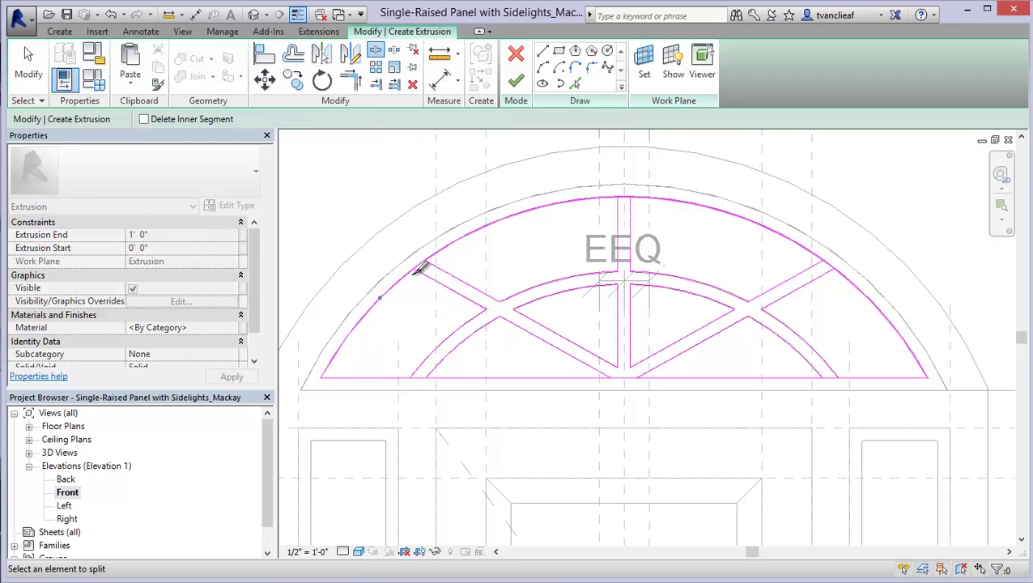
click(473, 233)
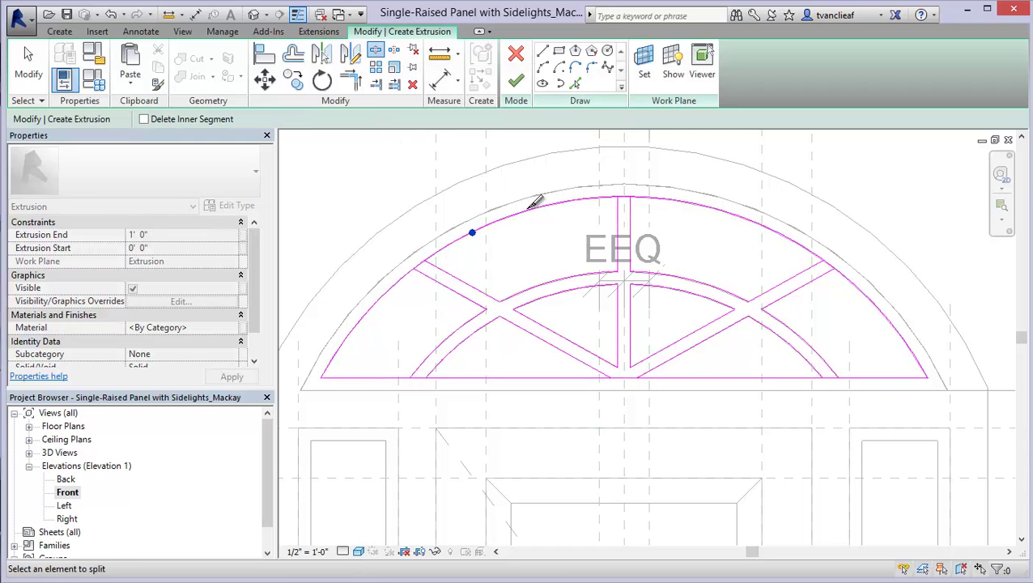
click(718, 210)
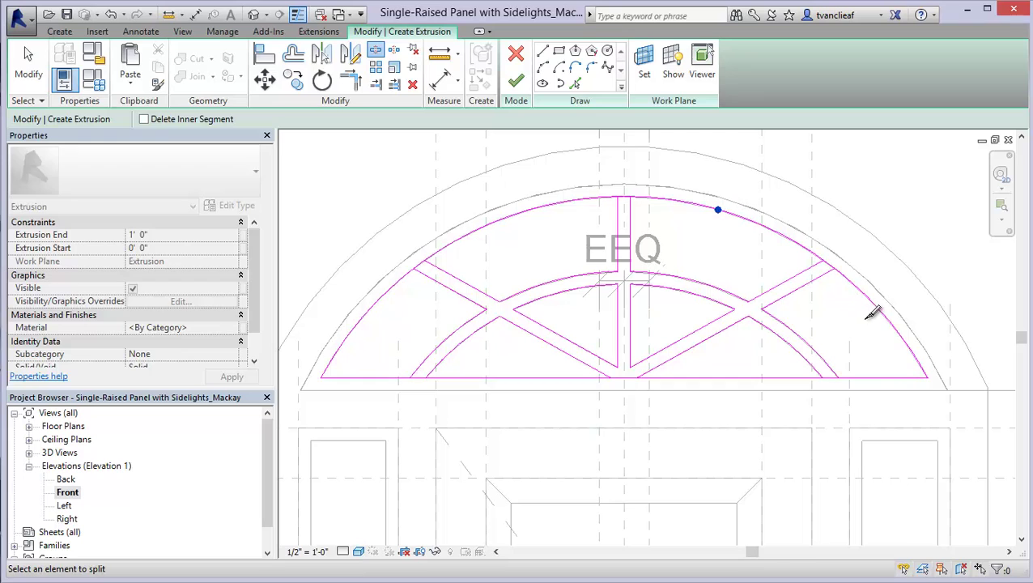
click(874, 378)
click(771, 378)
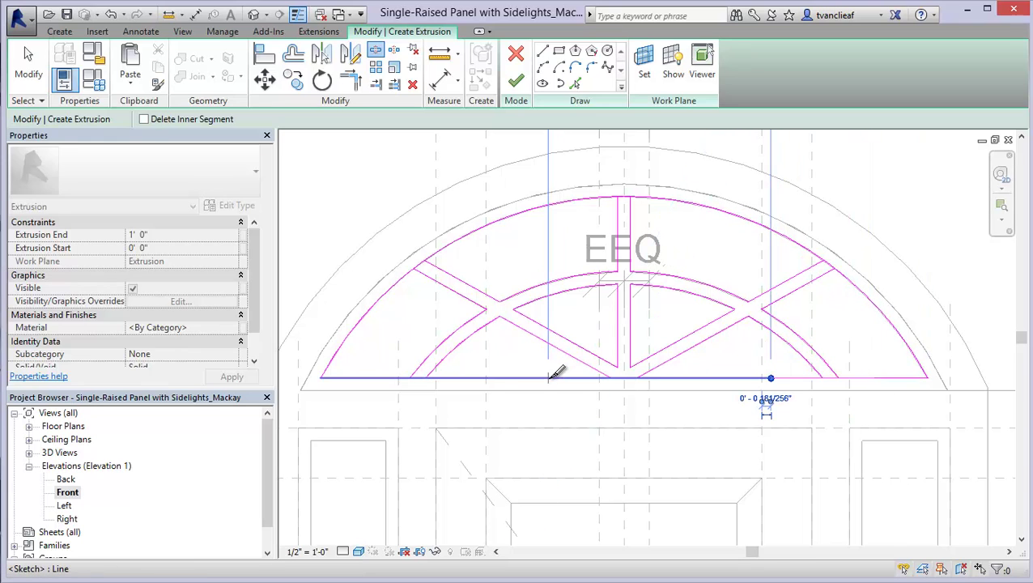
click(548, 378)
click(392, 378)
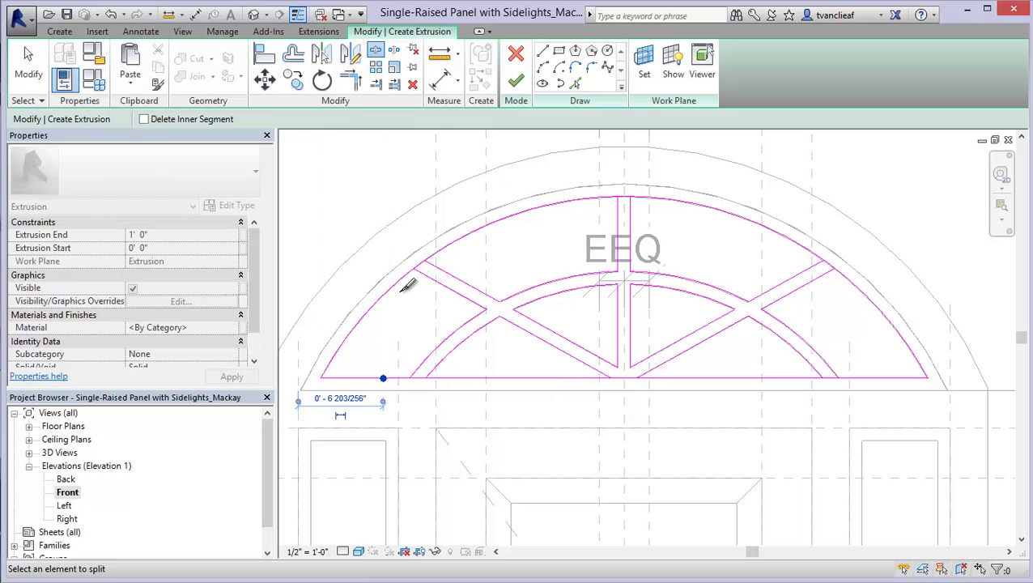
Trim the upper-left arch pieces to a clean corner, dismissing the join error.
click(350, 81)
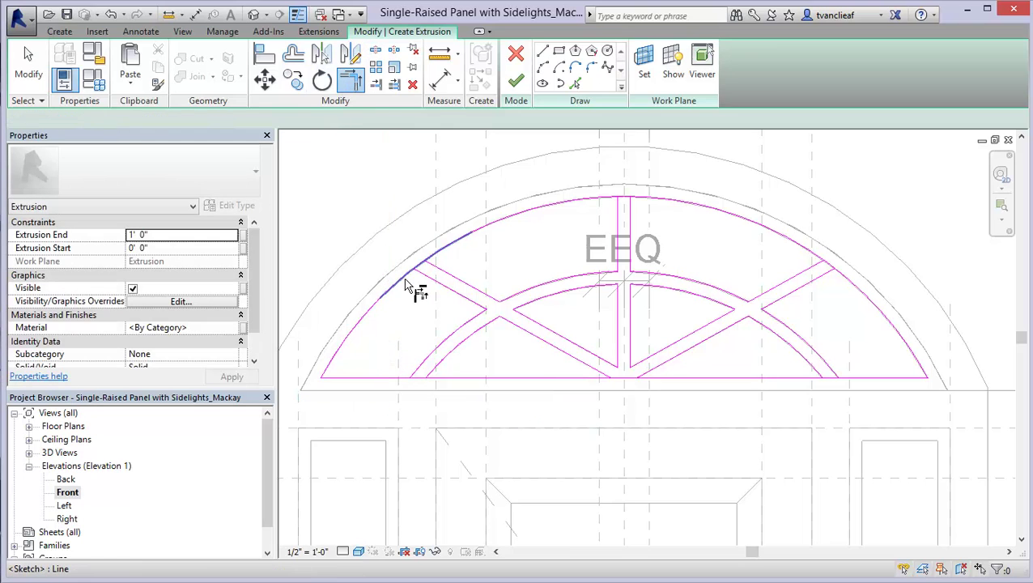
click(432, 273)
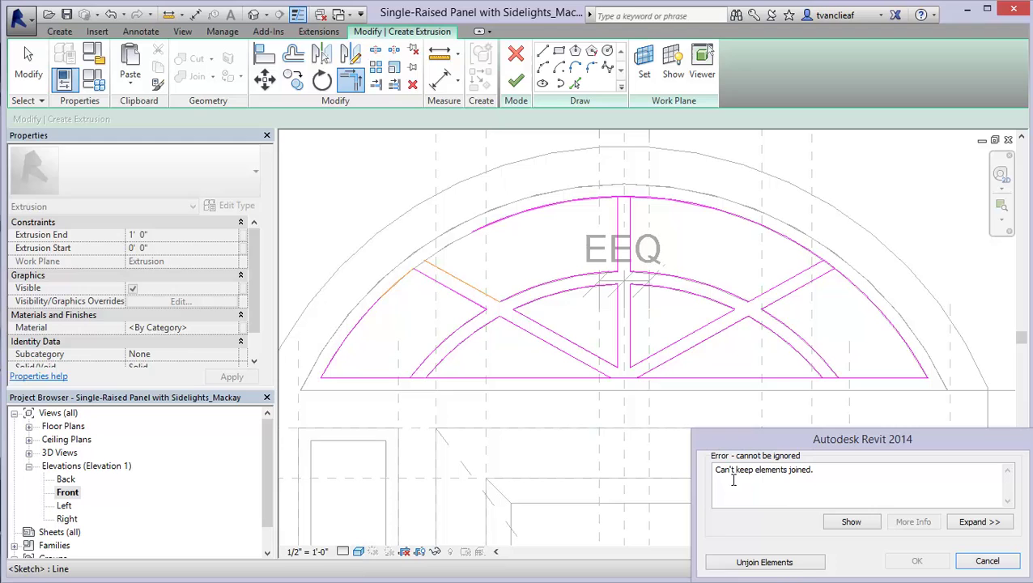
click(989, 563)
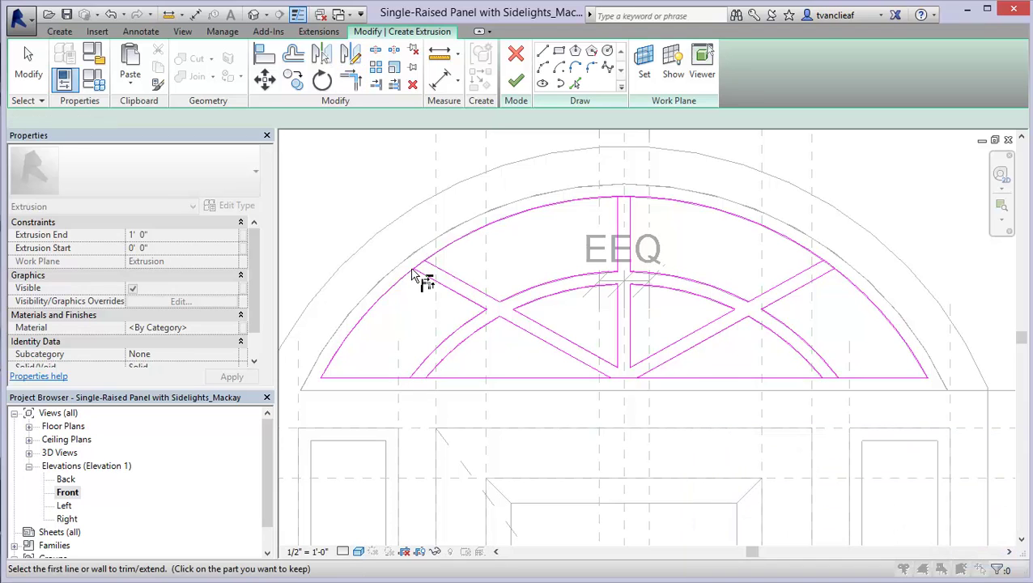
scroll(422, 277, up, 3)
click(437, 277)
click(440, 269)
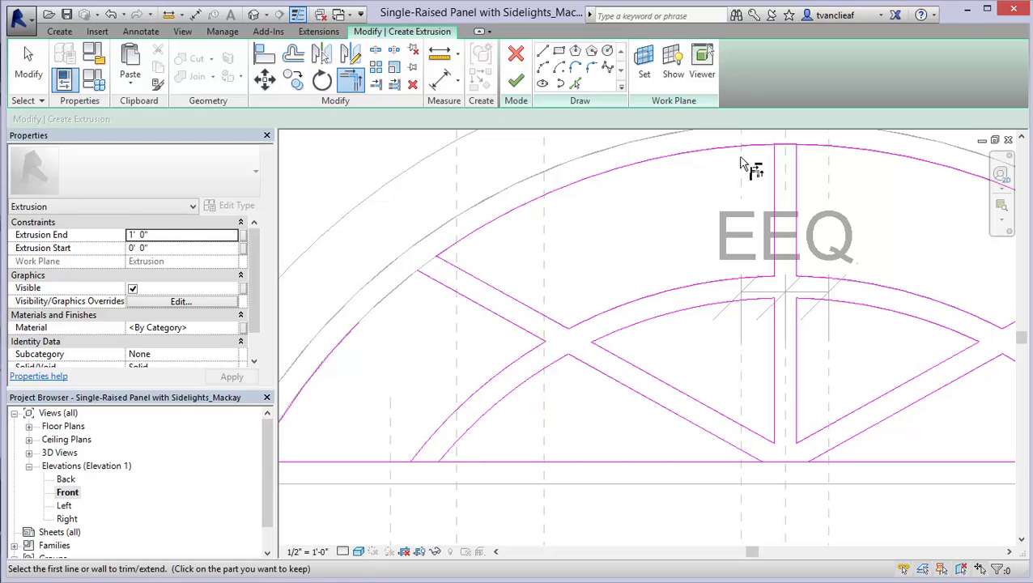
key(Escape)
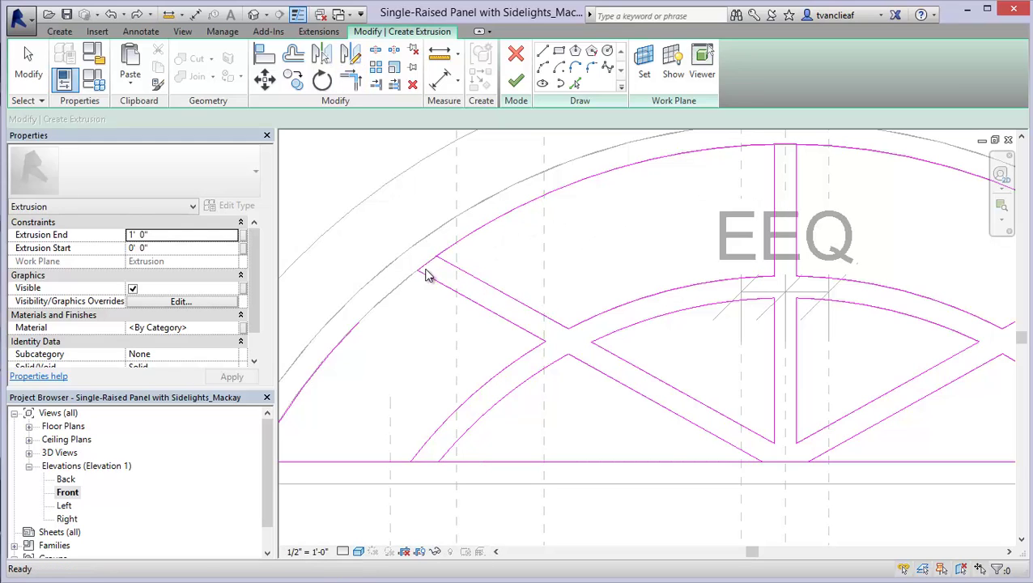
With TR, trim the right arch to the vertical line and diagonals, and the inner arc to the base.
key(t)
key(r)
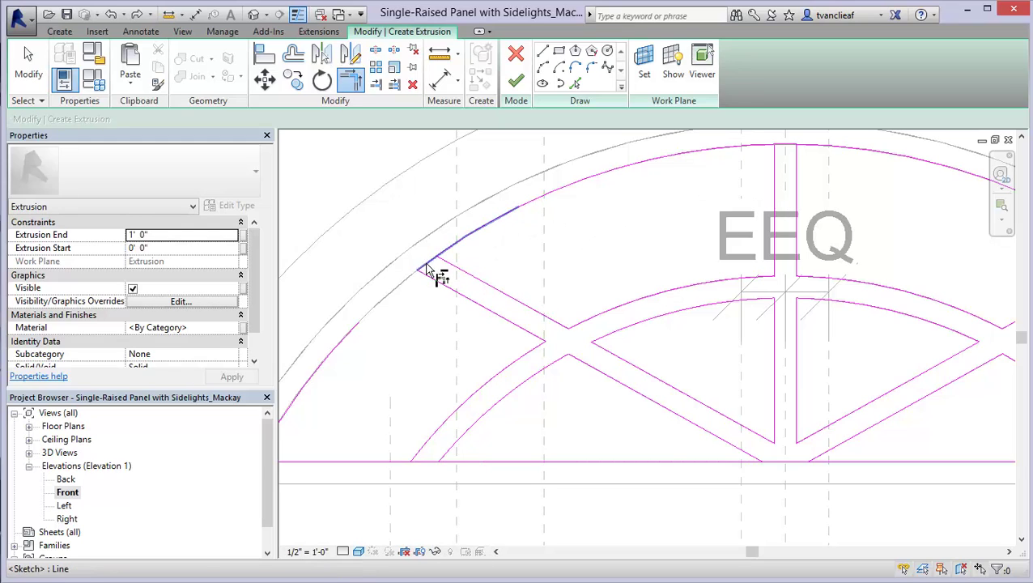
click(774, 172)
click(797, 154)
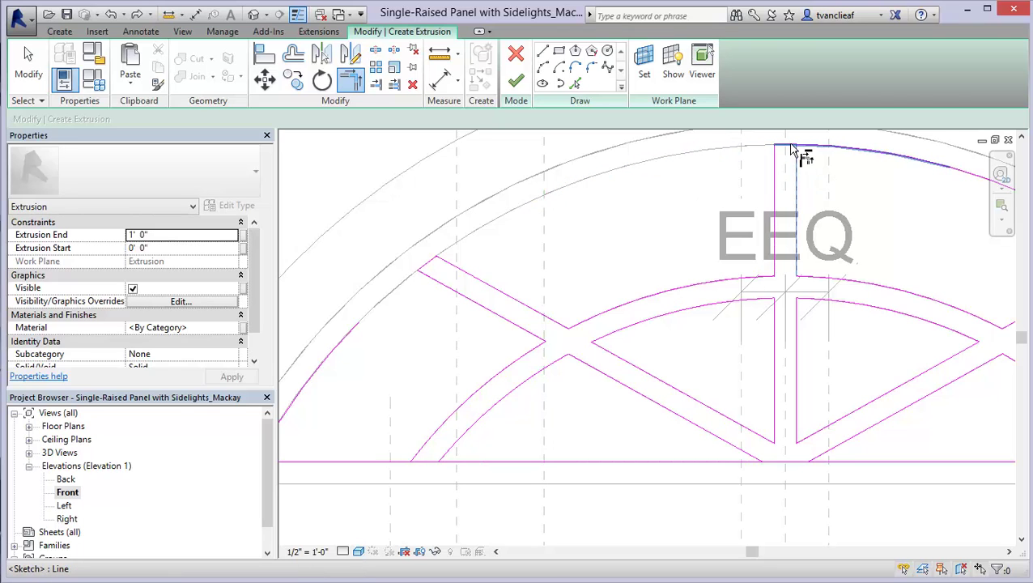
middle_drag(818, 161, 499, 212)
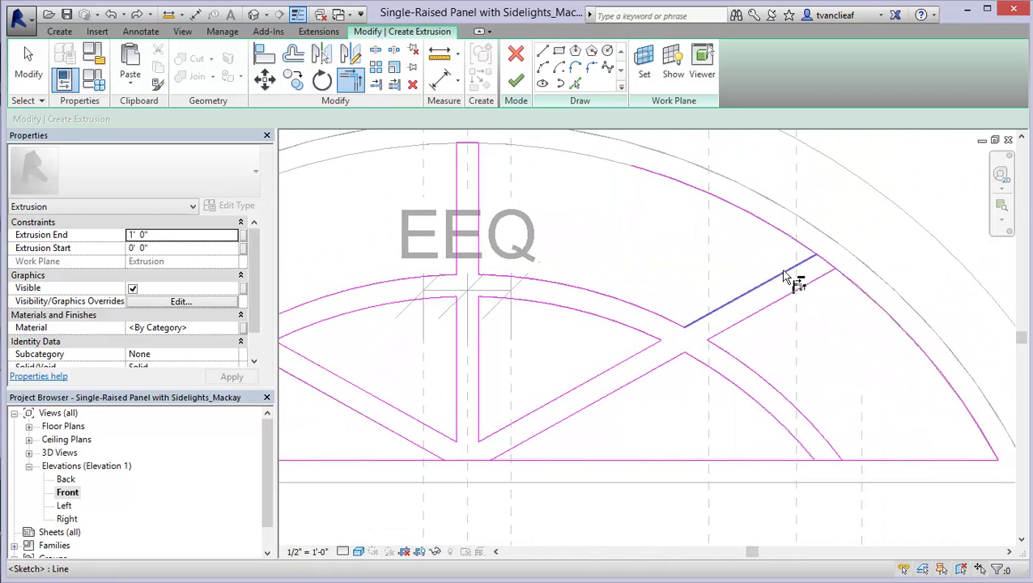
click(783, 277)
click(822, 266)
click(831, 274)
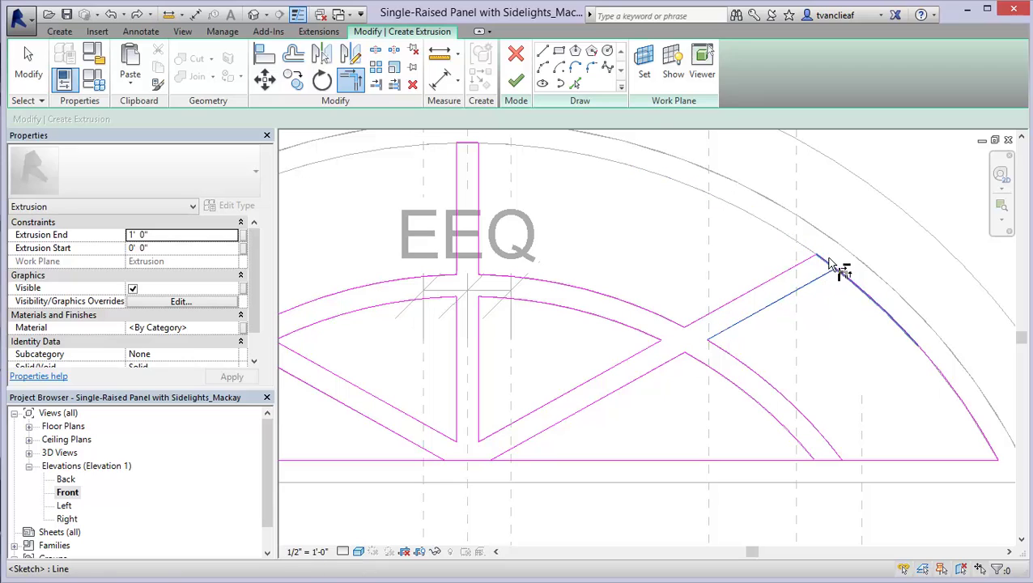
click(808, 284)
click(834, 443)
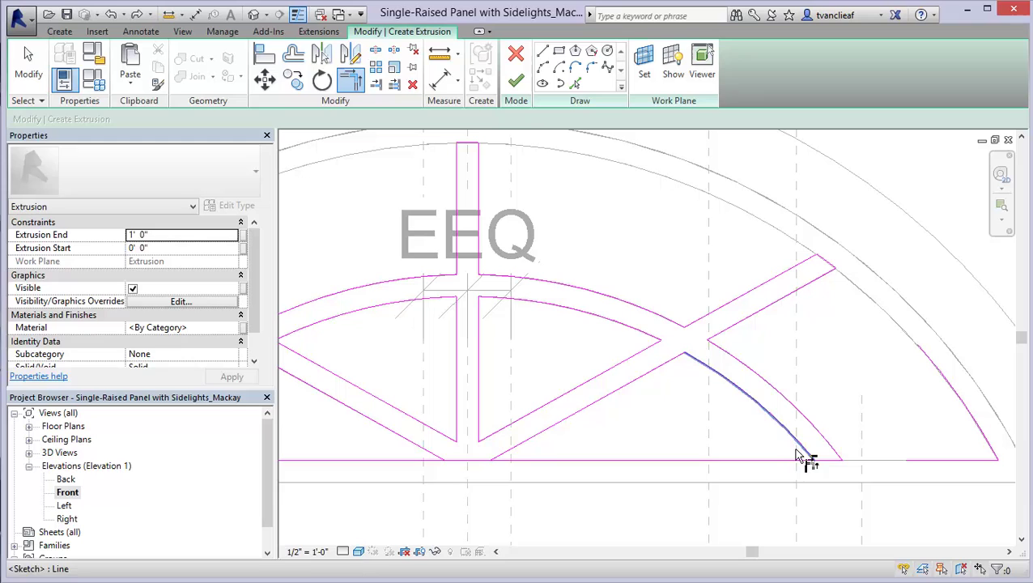
click(798, 451)
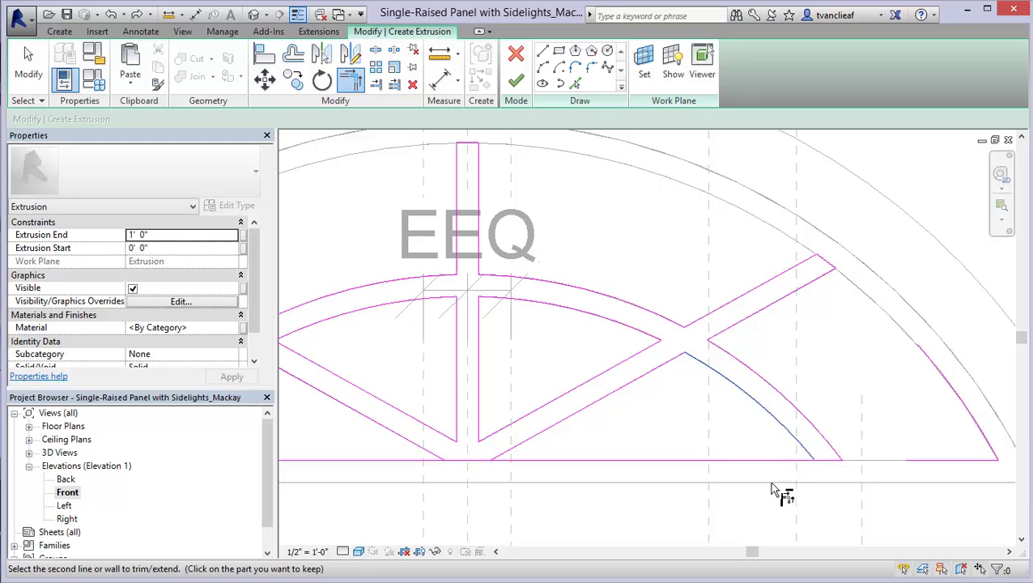
click(827, 467)
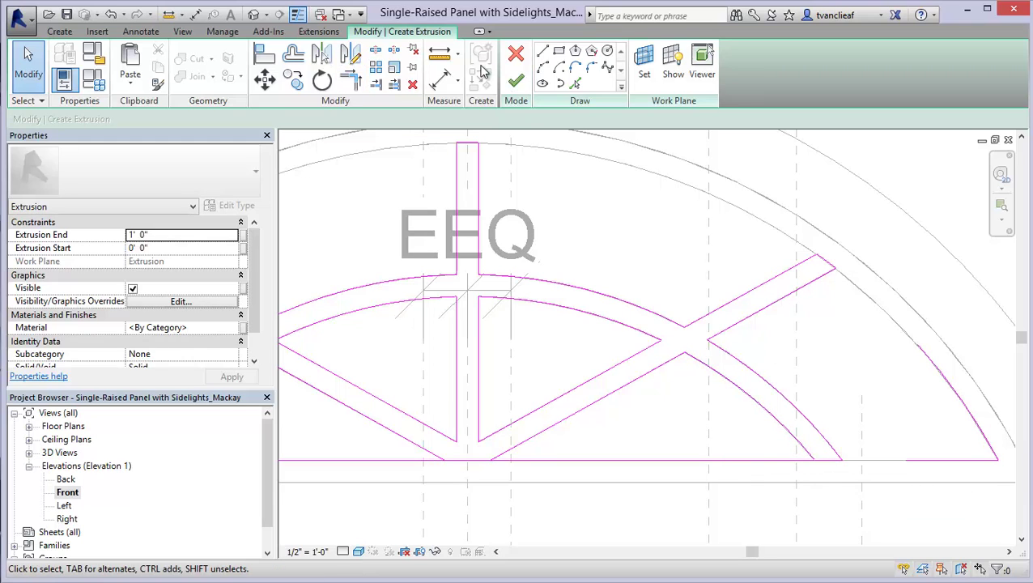
Trim the left bottom line back to a corner with the inner arc.
click(352, 84)
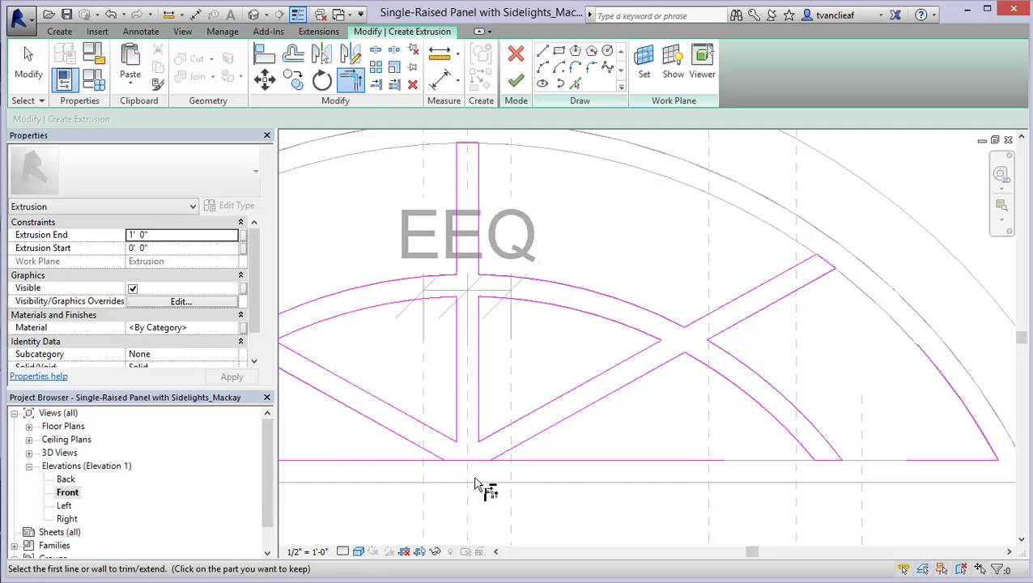
middle_drag(560, 438, 736, 441)
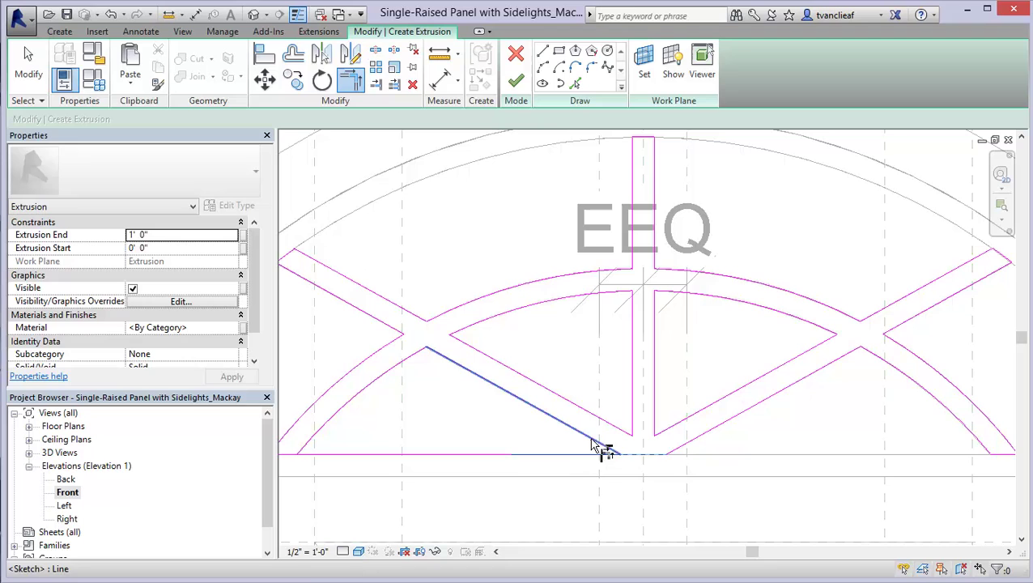
mouse_move(462, 422)
middle_down()
mouse_move(606, 429)
mouse_move(581, 387)
middle_up()
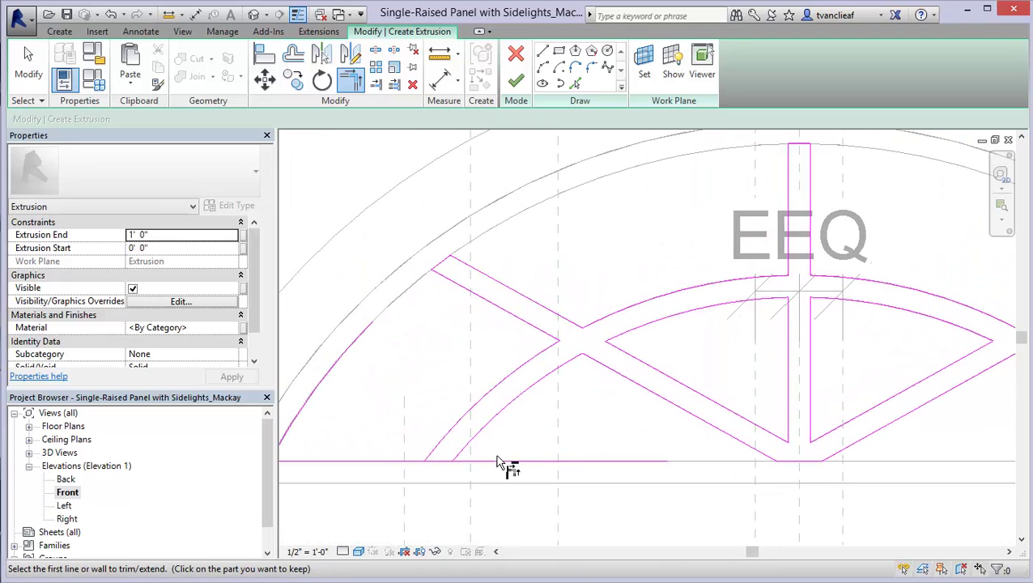
click(471, 450)
click(443, 478)
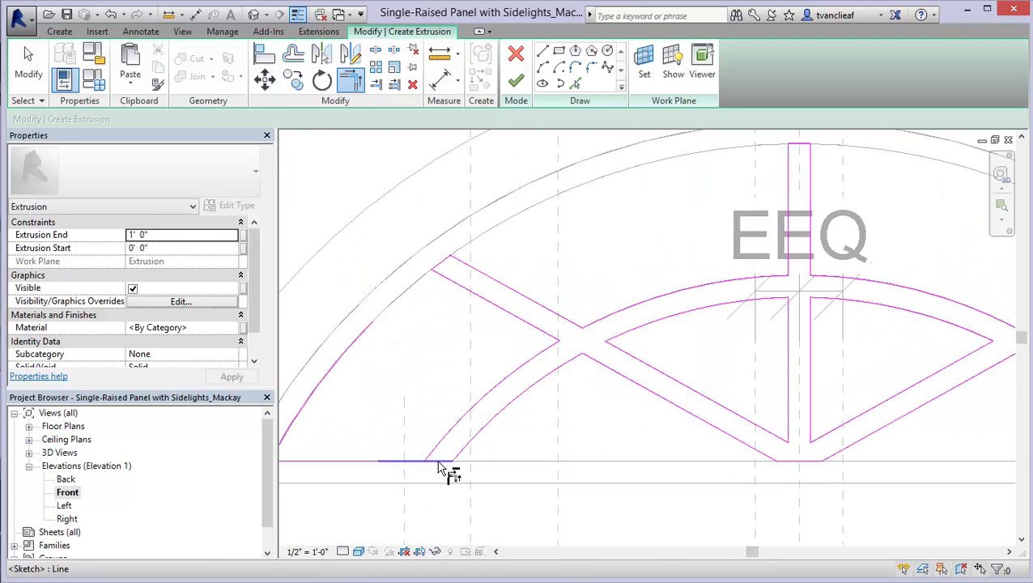
middle_drag(400, 468, 377, 427)
scroll(377, 427, down, 3)
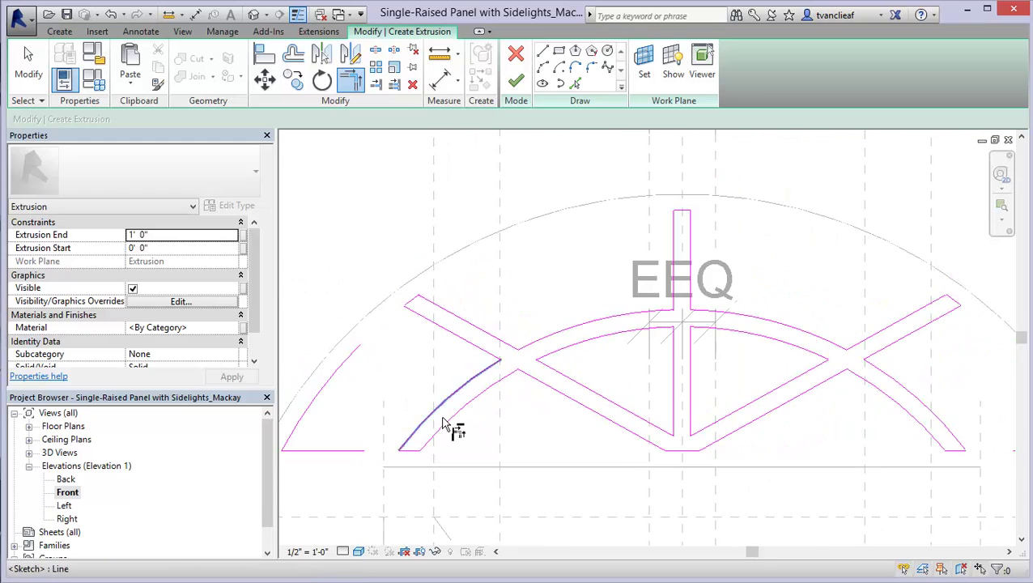
key(Escape)
Delete the leftover corner sketch lines on the right and lower left.
drag(970, 376, 814, 492)
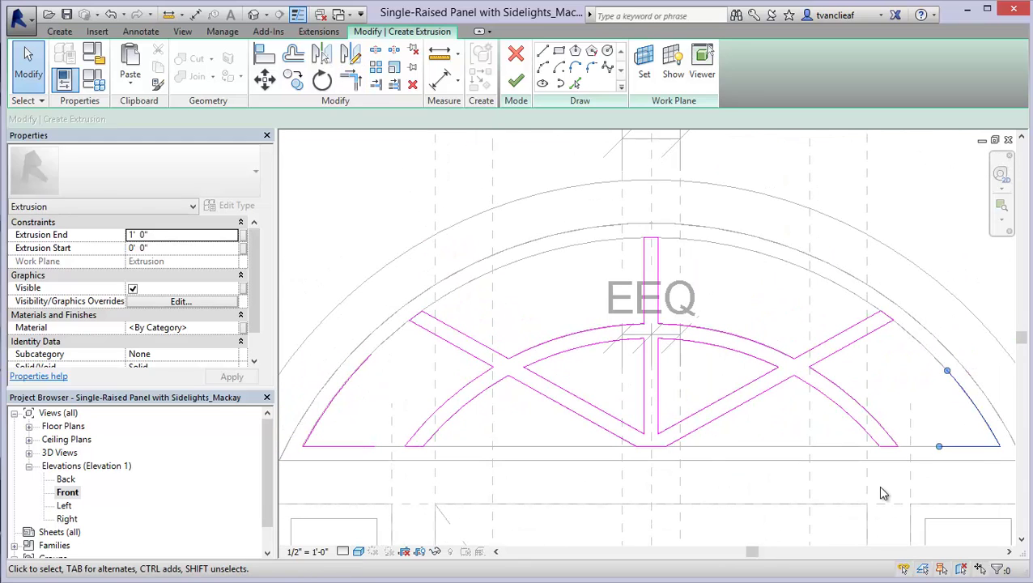
key(Delete)
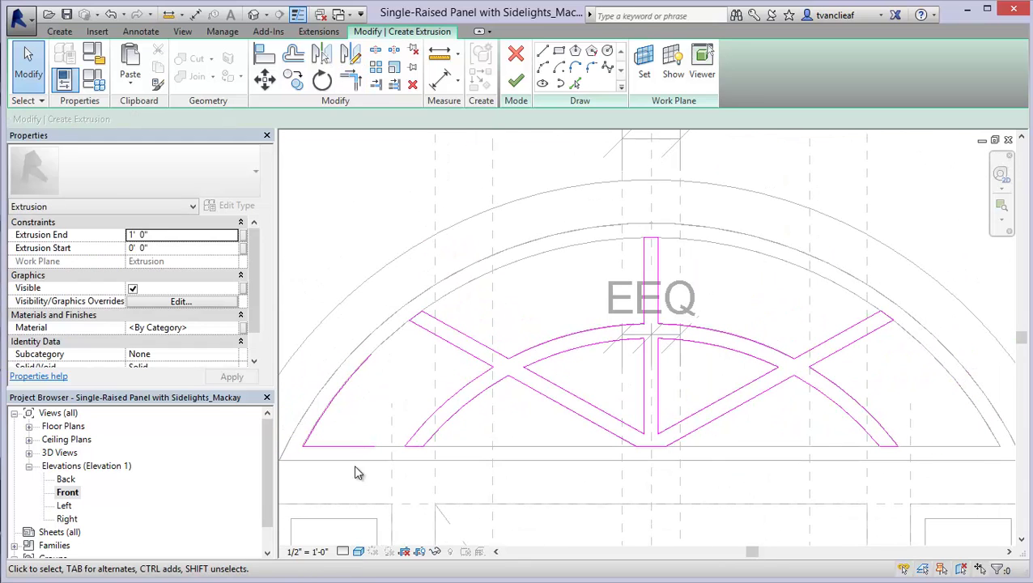
click(334, 397)
key(Delete)
middle_drag(549, 387, 489, 377)
scroll(542, 323, down, 3)
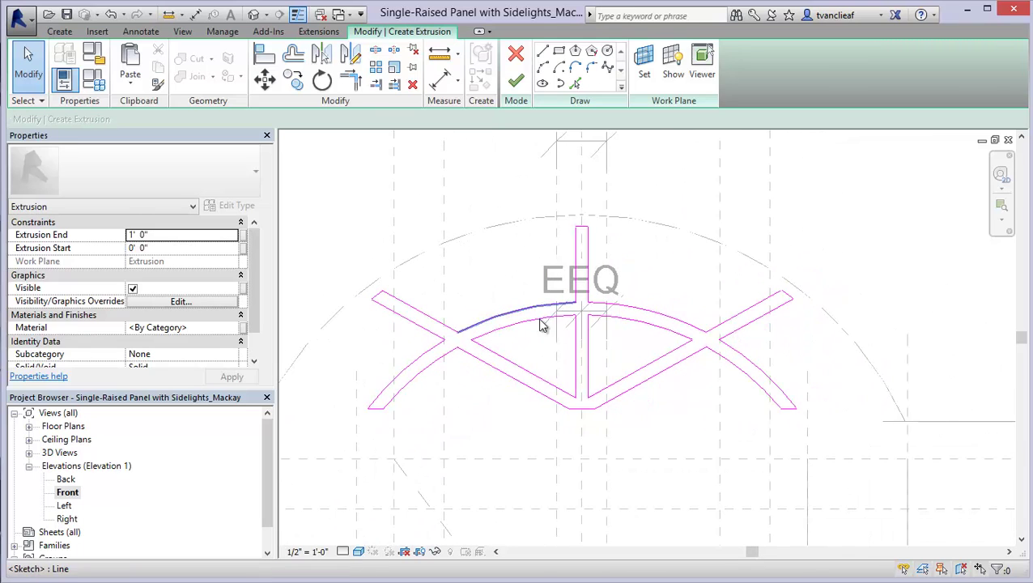
scroll(612, 276, up, 2)
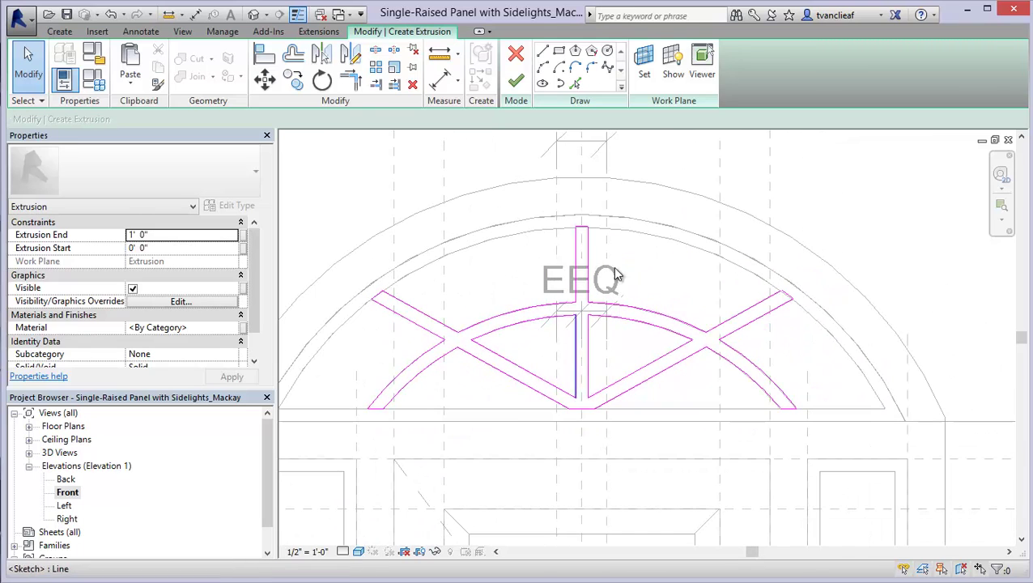
Finish the sketch to create the 1'-0"-deep muntin extrusion and select it to check.
click(519, 83)
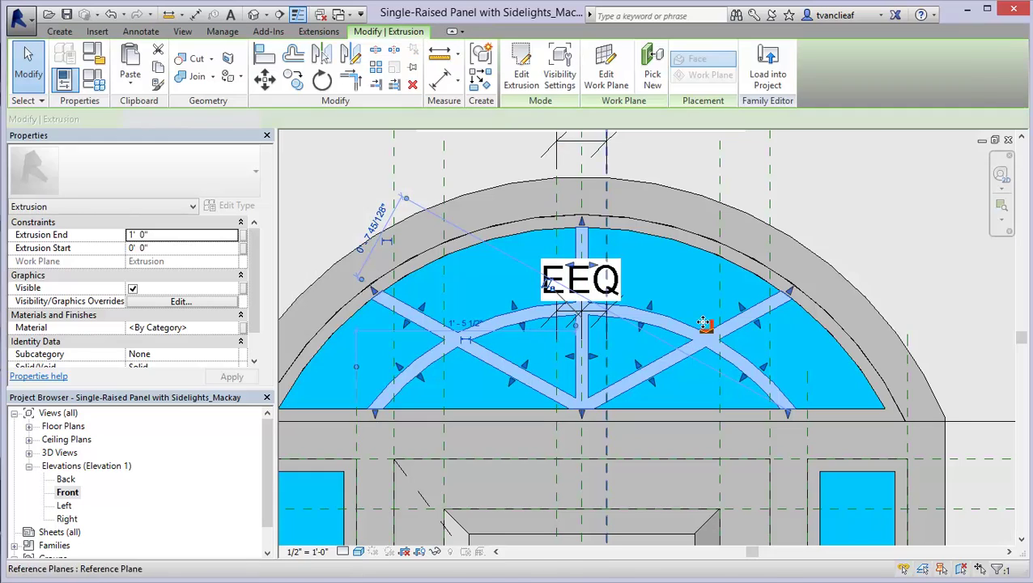
key(Escape)
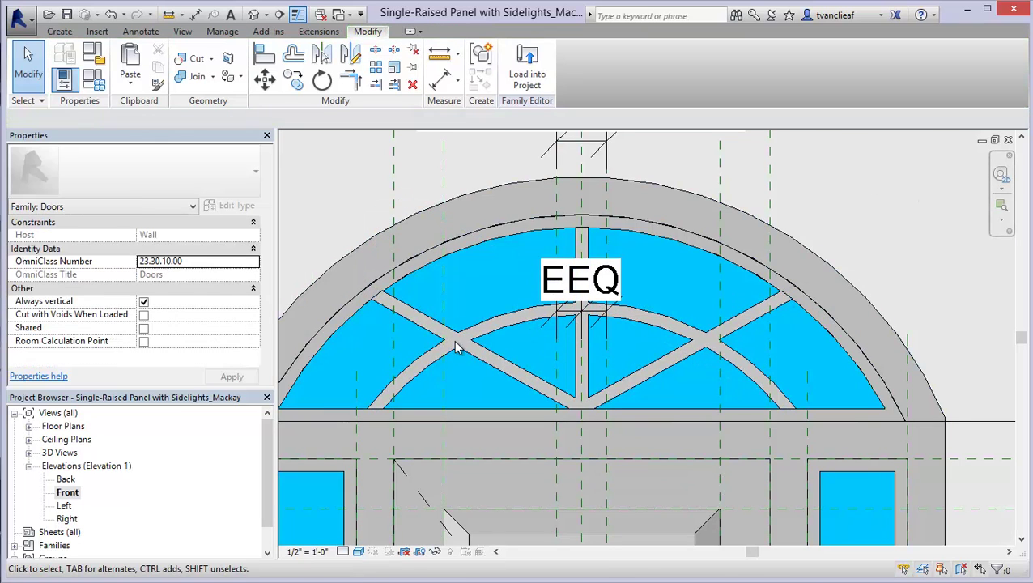
click(469, 338)
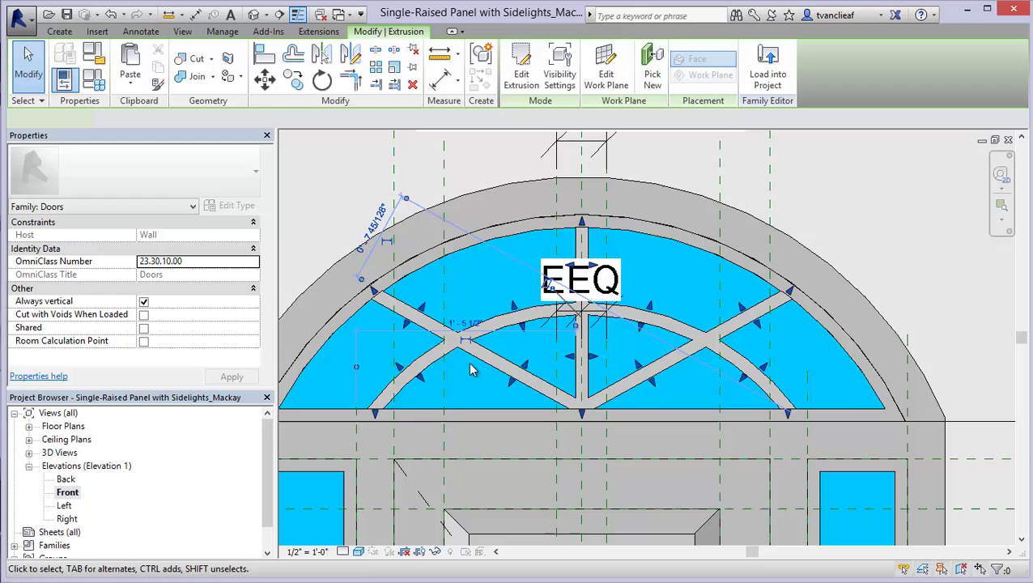
scroll(397, 256, up, 2)
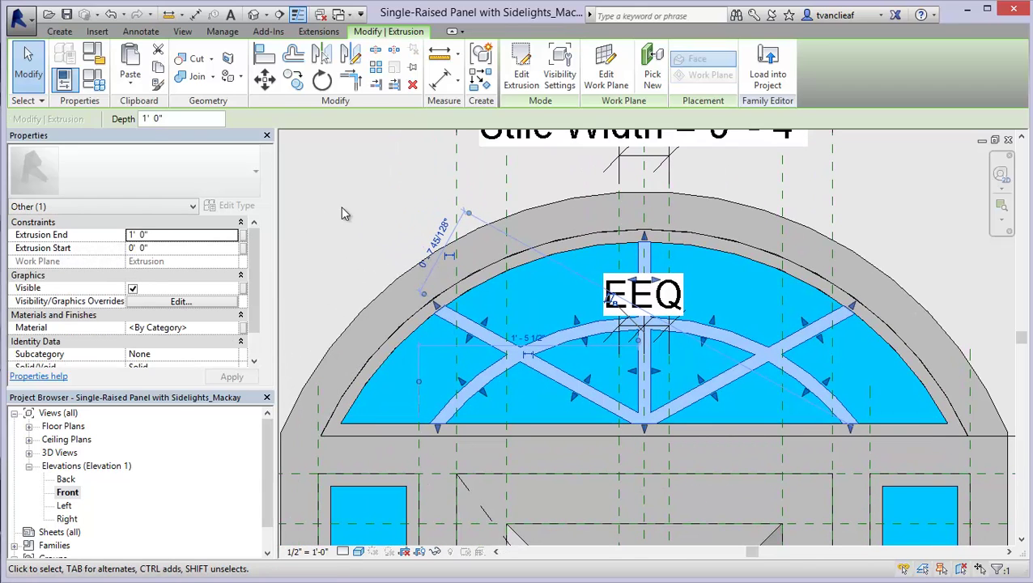
click(364, 223)
scroll(395, 260, down, 2)
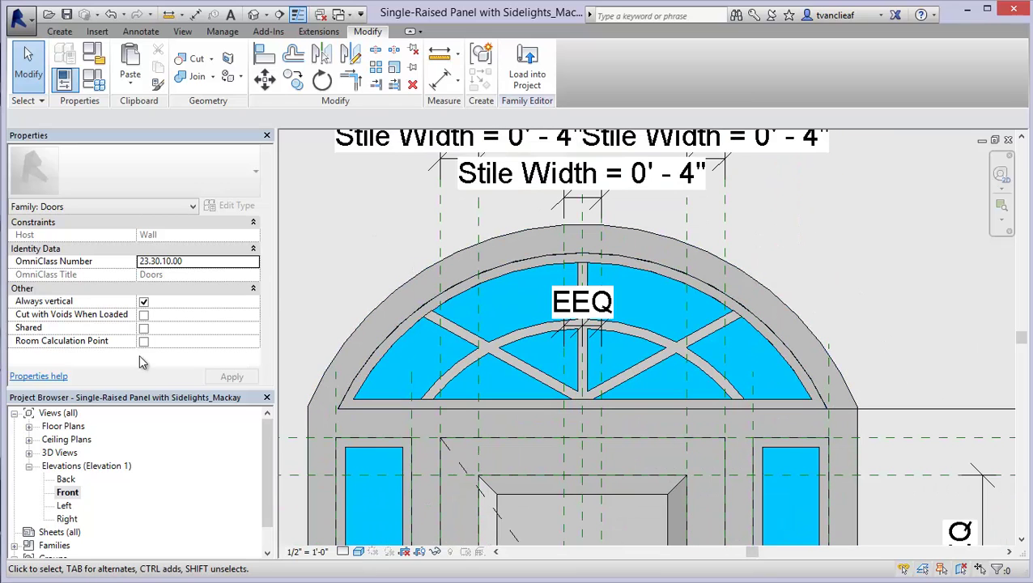
Open the Ground floor plan from the Project Browser and frame the door in it.
click(29, 466)
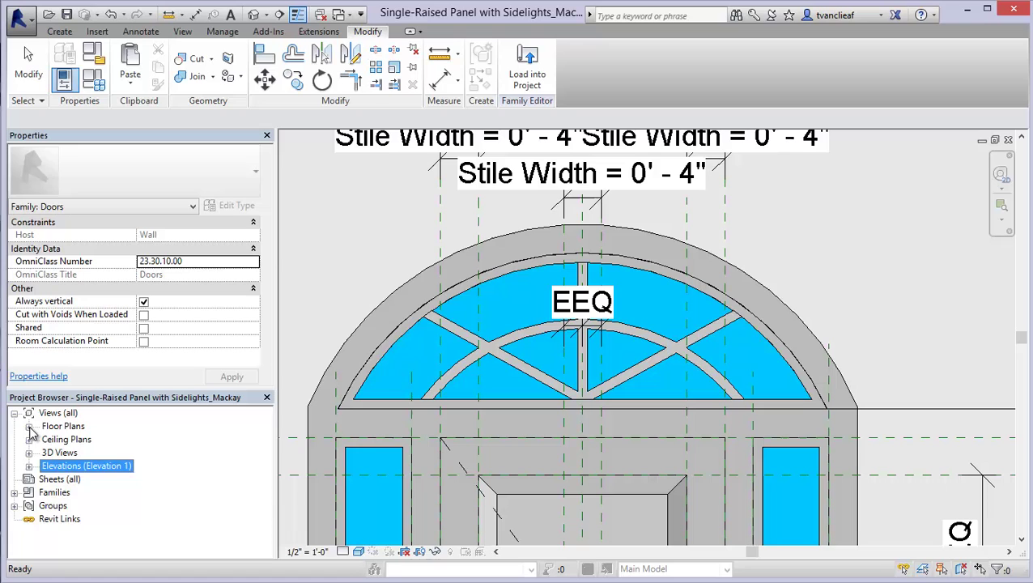
click(30, 427)
double_click(81, 440)
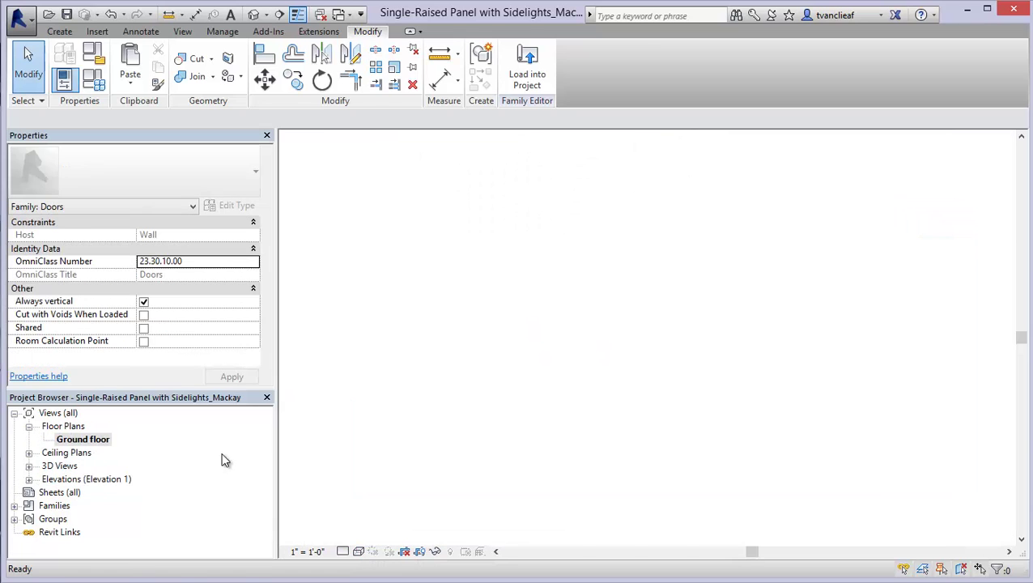
middle_drag(586, 366, 523, 366)
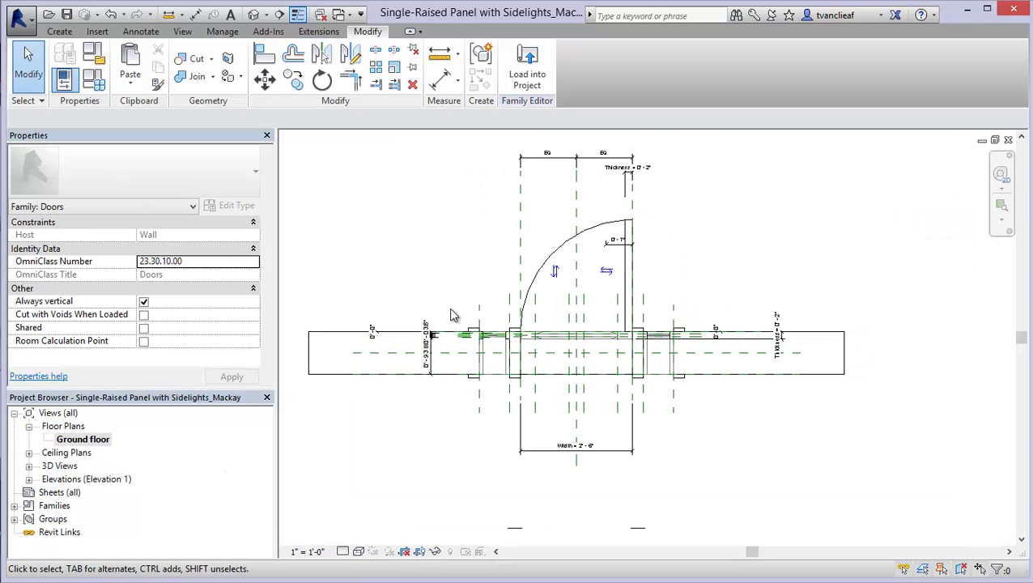
scroll(546, 308, up, 2)
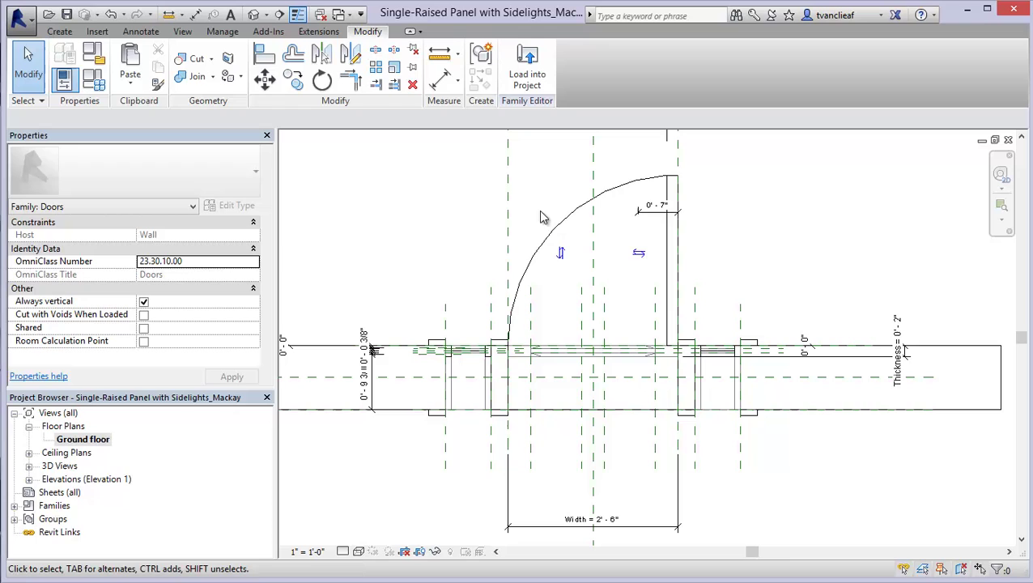
middle_drag(500, 282, 516, 266)
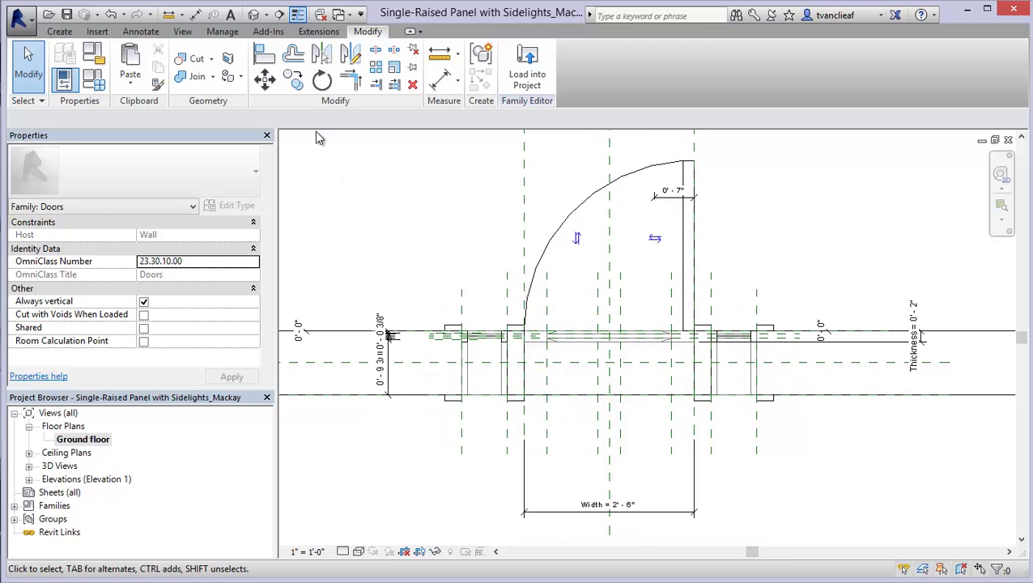
View the door in 3D from the top and select the 1'-0"-deep muntin extrusion.
click(254, 15)
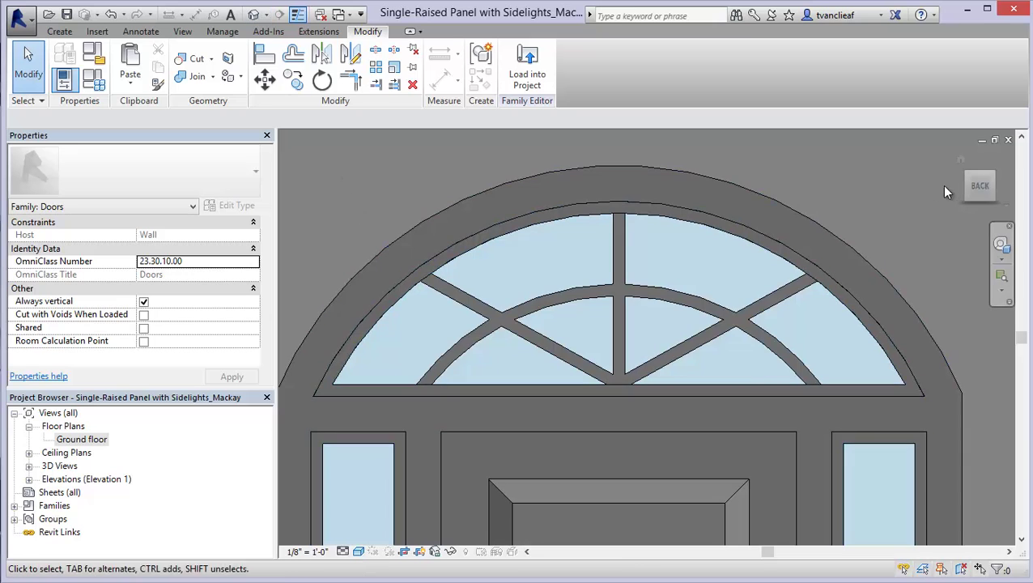
click(981, 166)
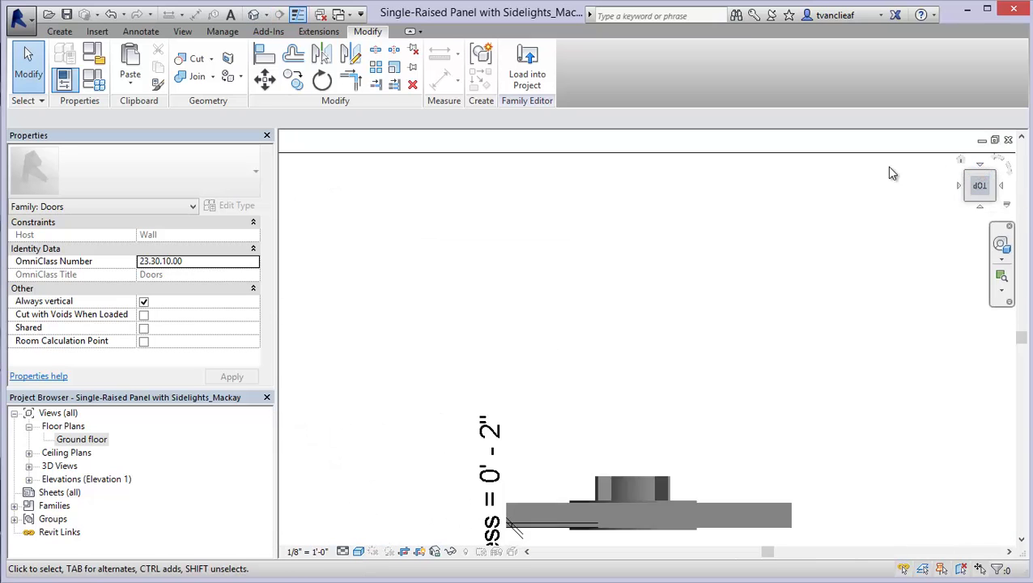
scroll(645, 350, up, 5)
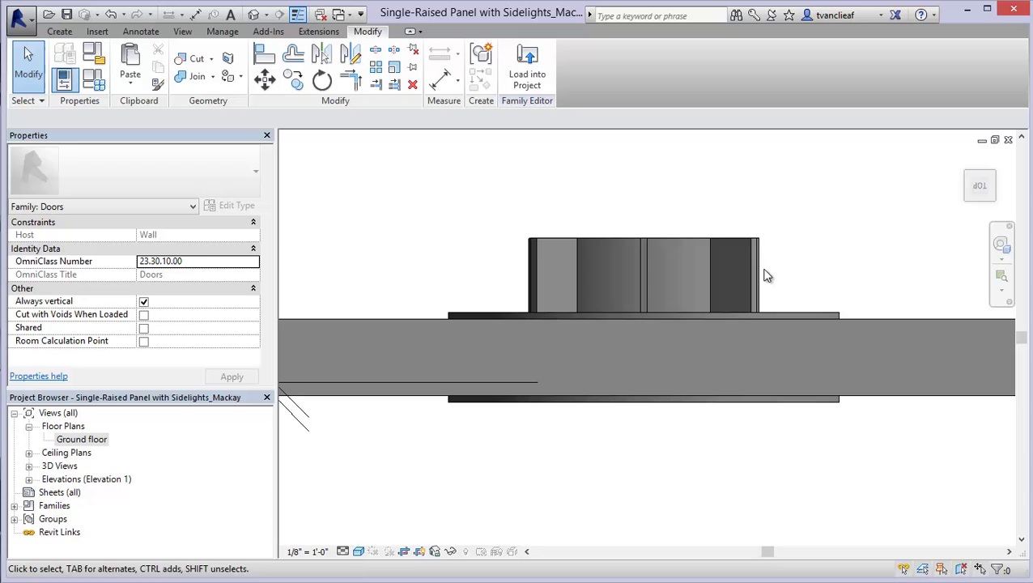
click(729, 296)
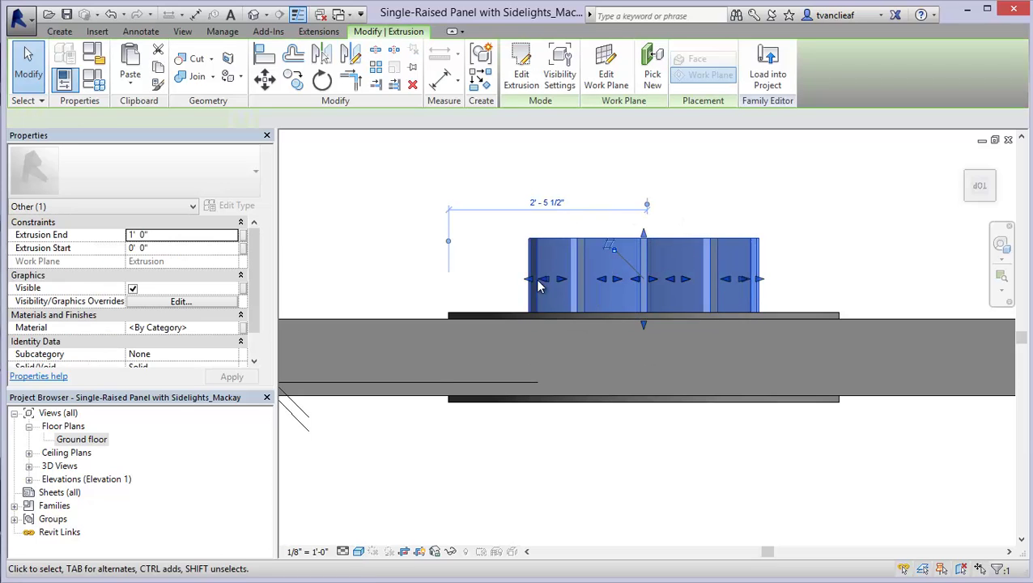
scroll(639, 364, up, 3)
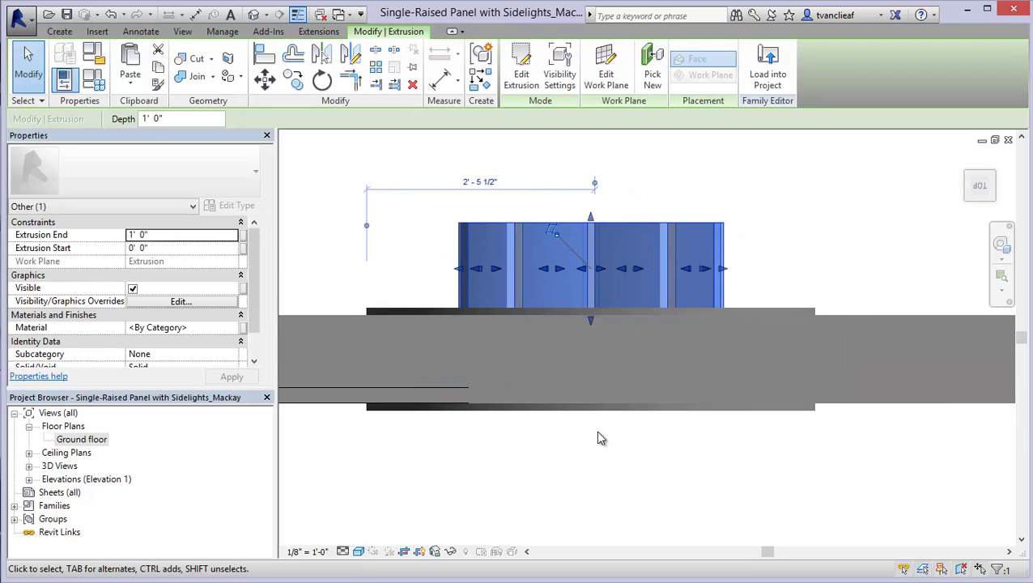
Switch to Wireframe and drag the muntin extrusion's start and end faces toward the wall.
click(358, 552)
click(392, 465)
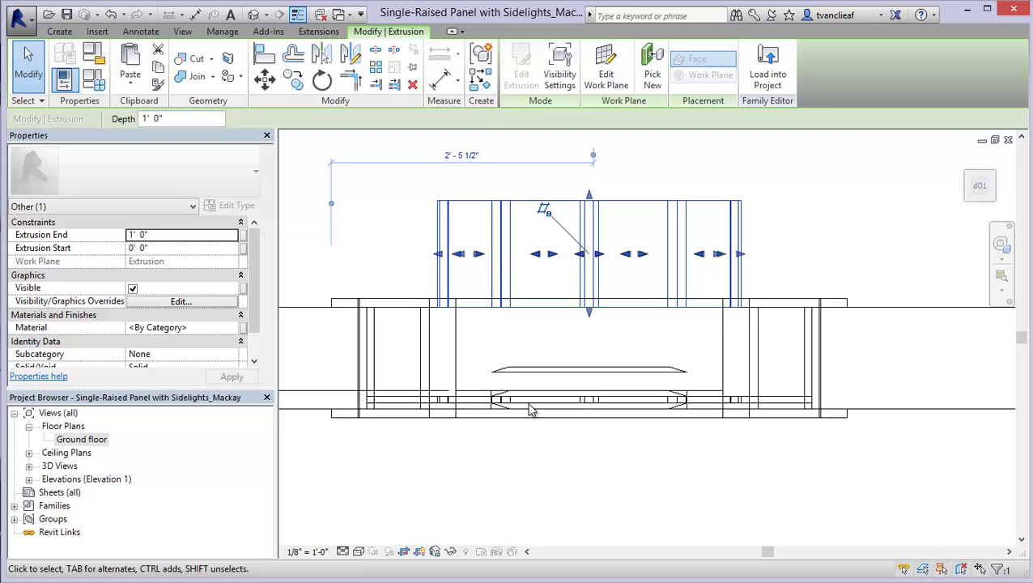
drag(592, 318, 604, 417)
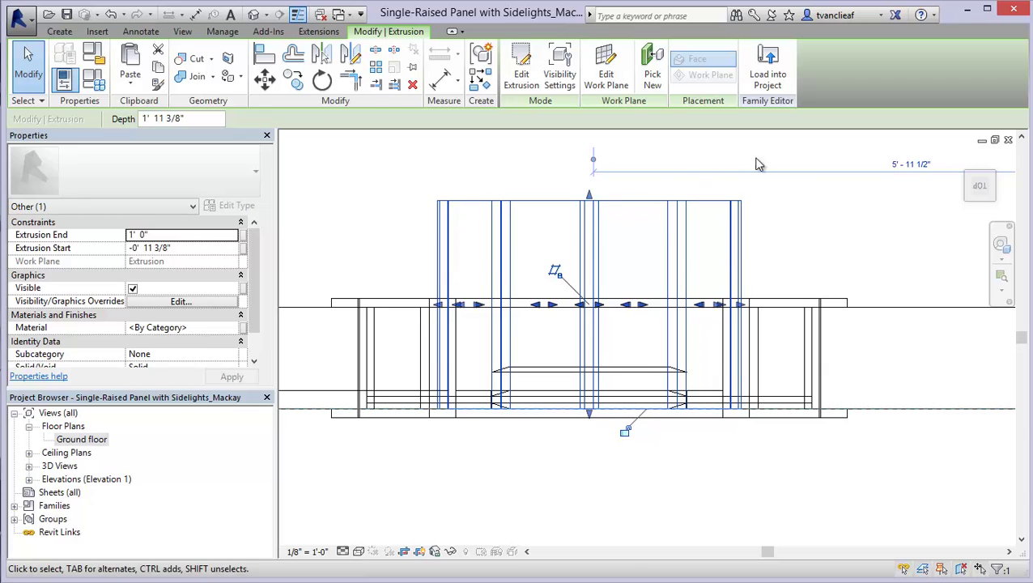
drag(593, 209, 593, 414)
Refine the extrusion end so it runs 2" deep, from -0' 11 3/8" to -0' 9 3/8", then deselect it.
scroll(590, 409, up, 2)
scroll(590, 409, up, 3)
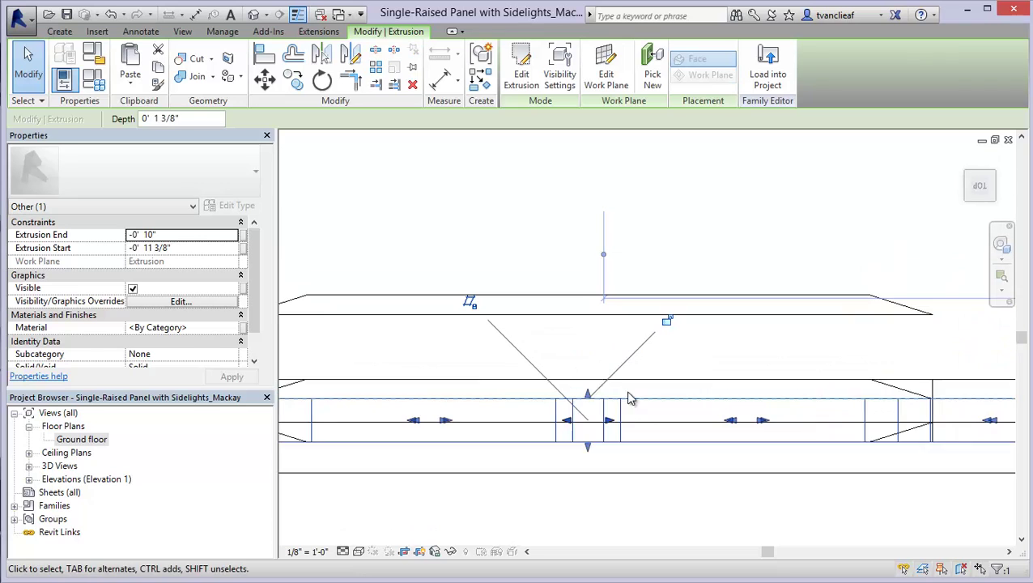
mouse_move(590, 399)
mouse_down()
mouse_move(555, 357)
mouse_move(590, 368)
mouse_move(604, 389)
mouse_up()
scroll(371, 354, down, 3)
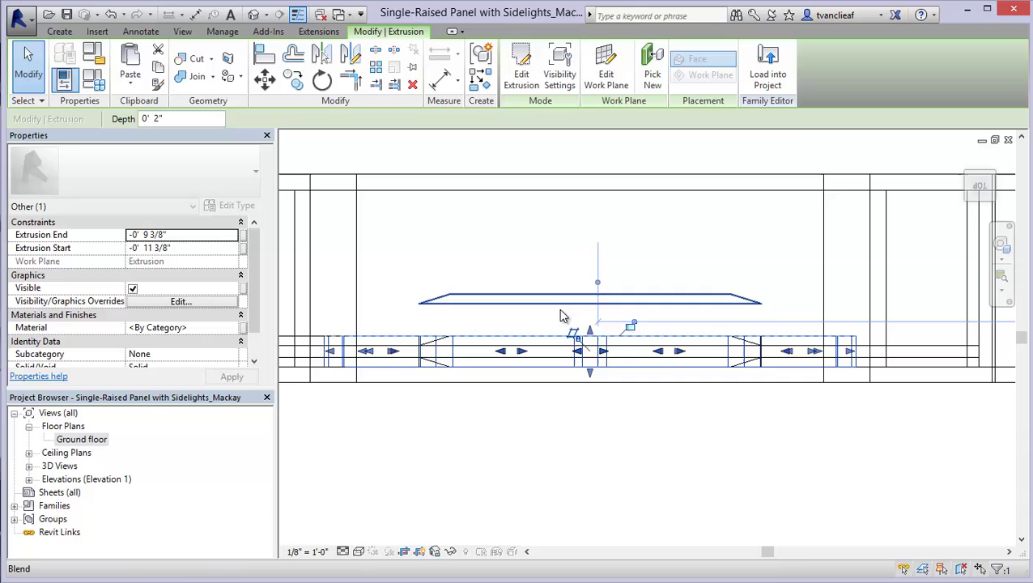
scroll(607, 392, up, 2)
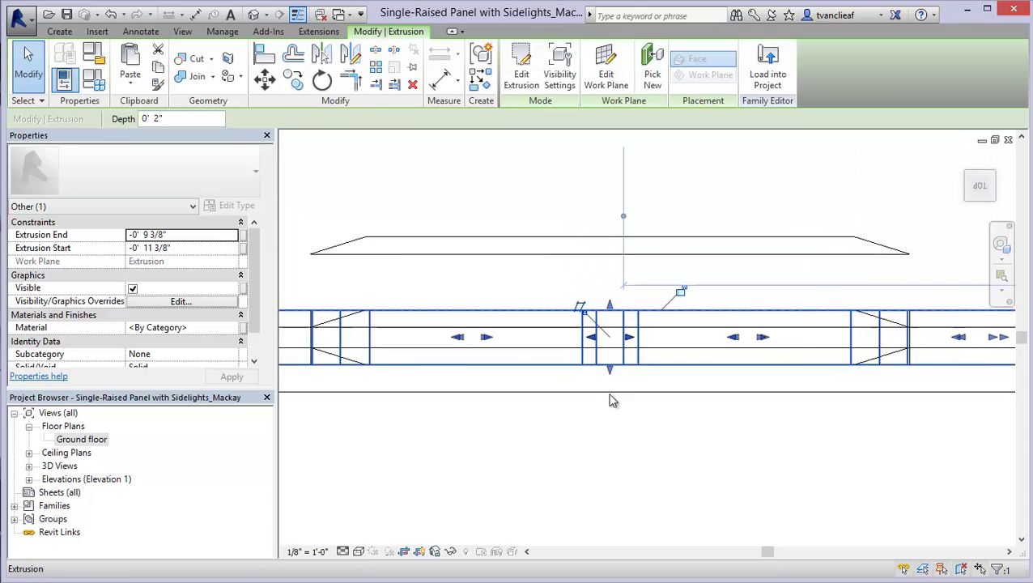
scroll(549, 399, down, 3)
middle_drag(549, 399, 640, 410)
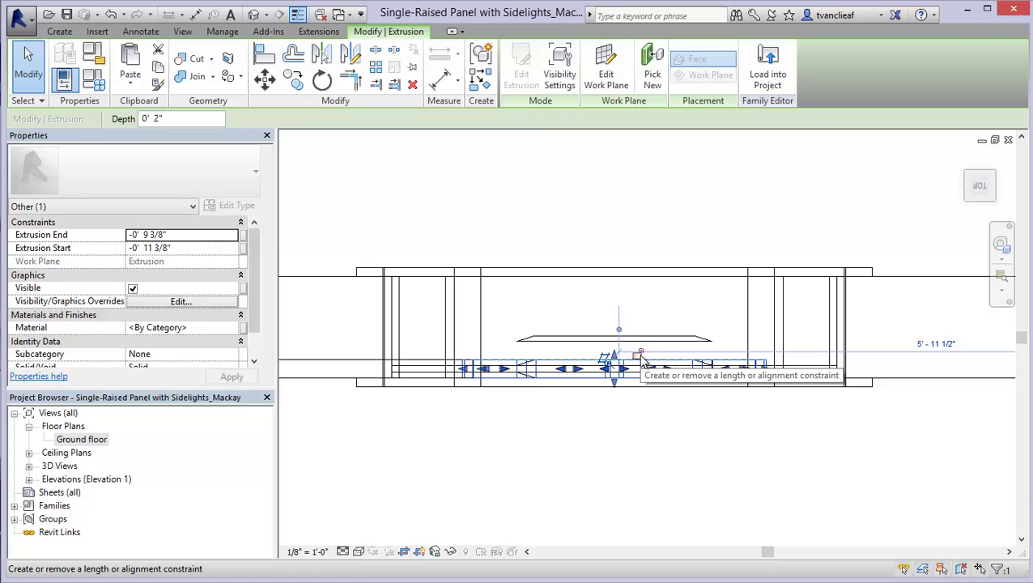
scroll(639, 357, up, 3)
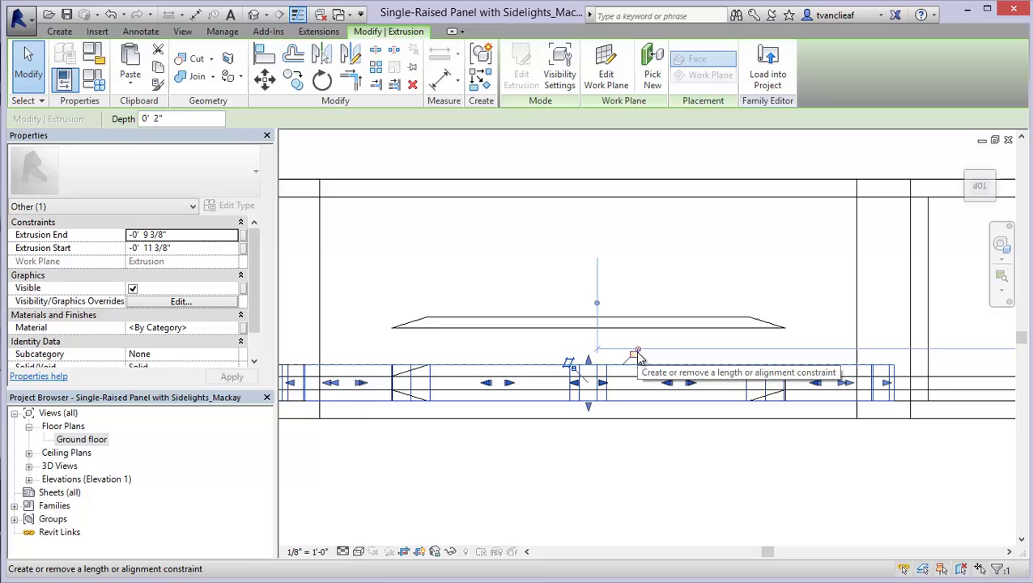
scroll(638, 357, down, 3)
middle_drag(562, 438, 560, 466)
click(604, 446)
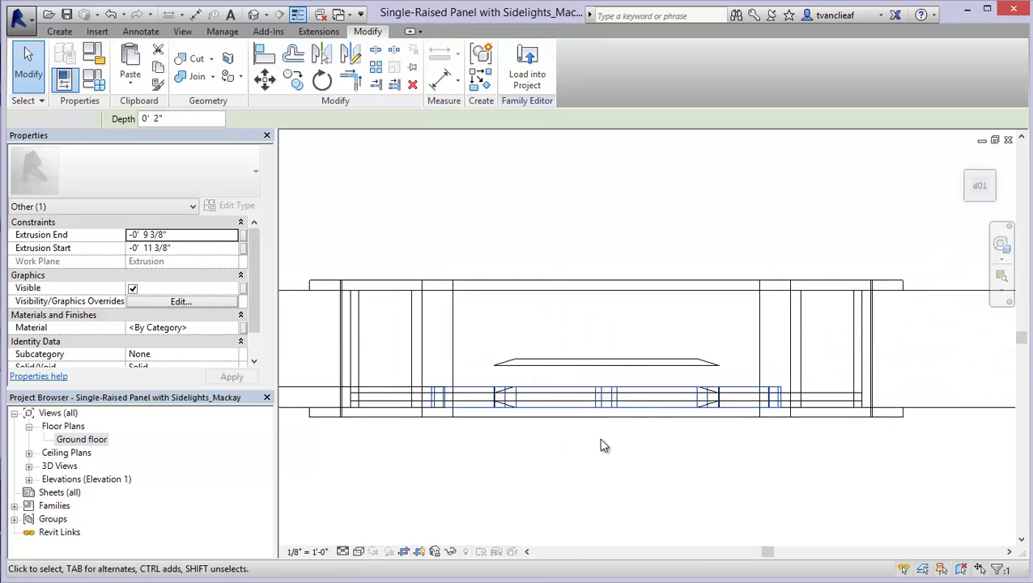
Show the door in an isometric view, then face-on from the BACK side with the ViewCube.
click(965, 200)
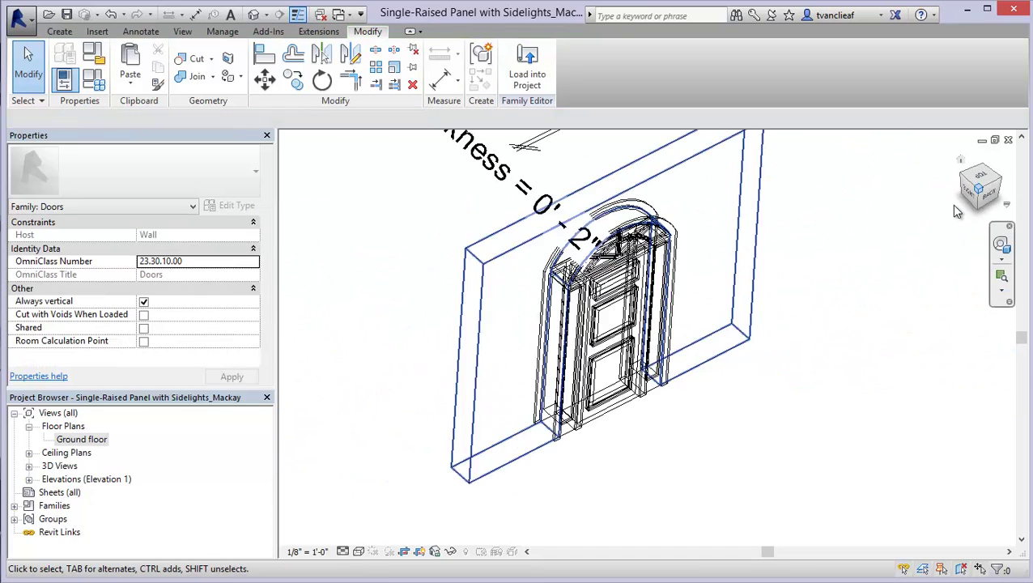
click(994, 199)
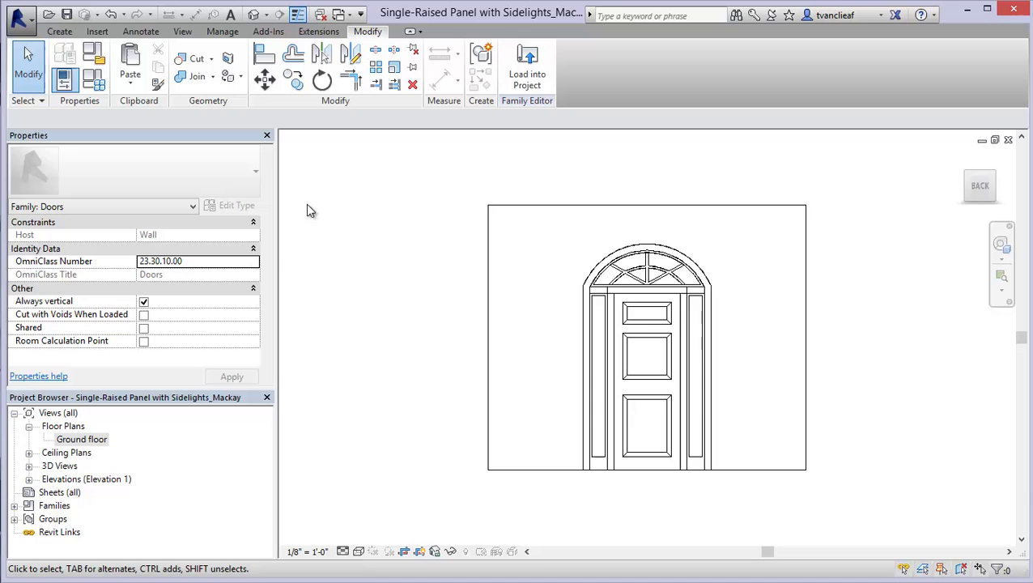
click(96, 84)
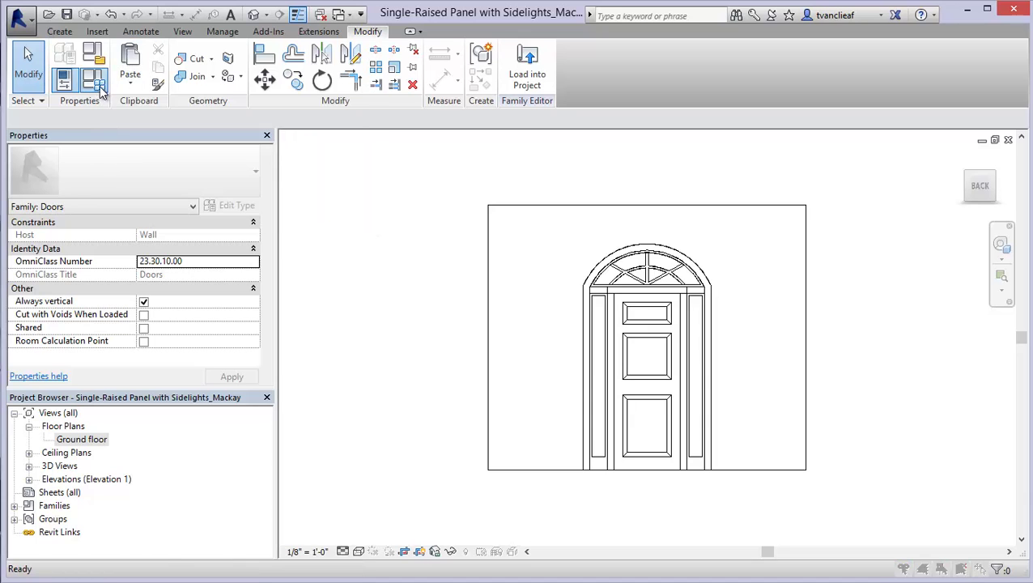
drag(806, 156, 565, 149)
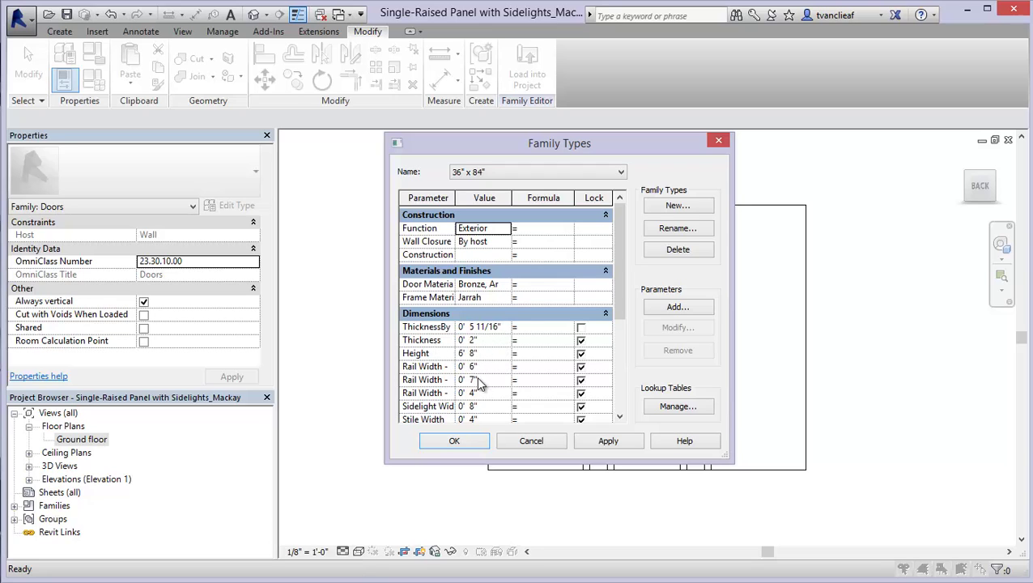
scroll(618, 299, down, 3)
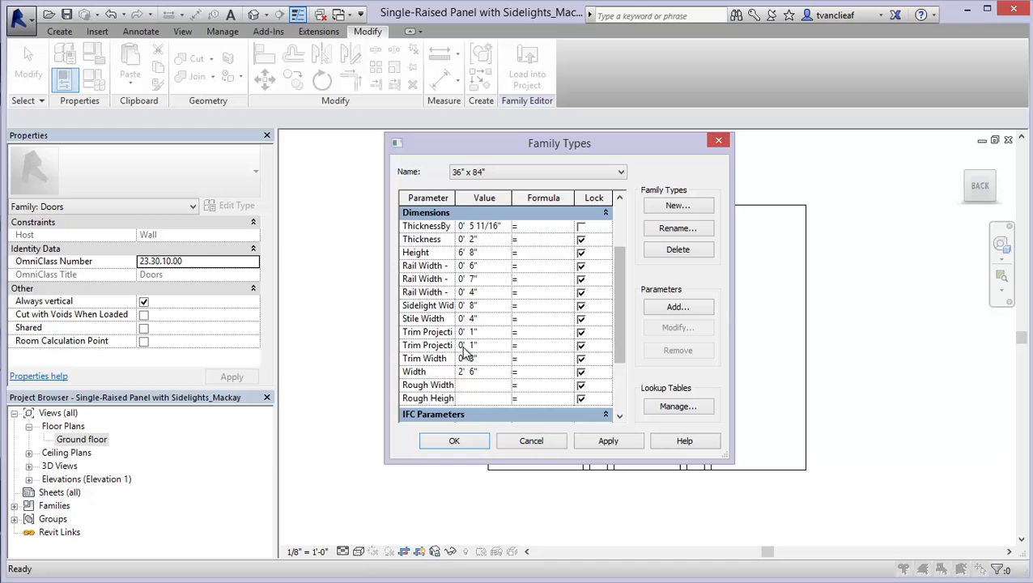
Close Family Types keeping the values, and recentre and zoom in on the door.
click(456, 442)
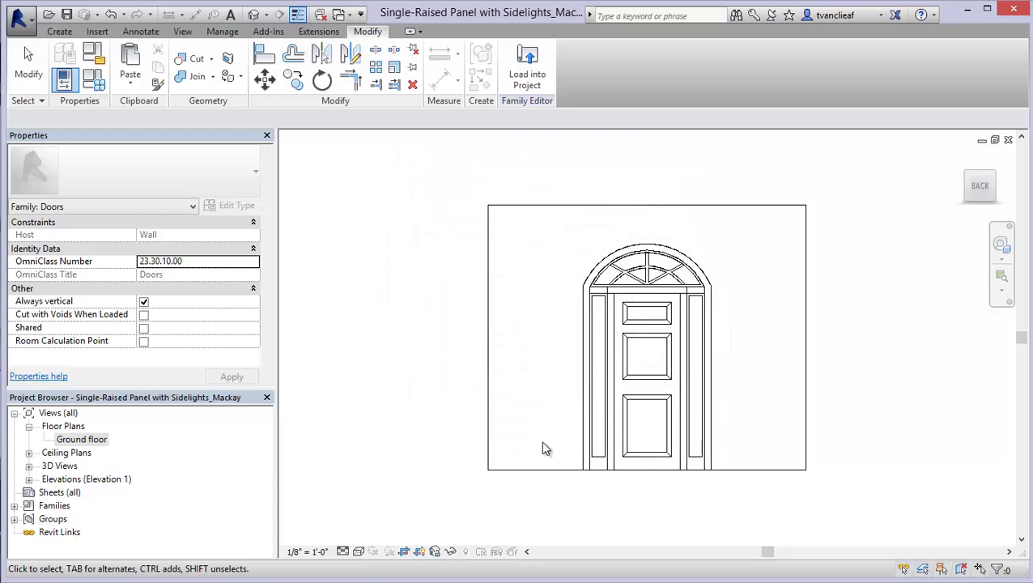
middle_drag(634, 362, 570, 375)
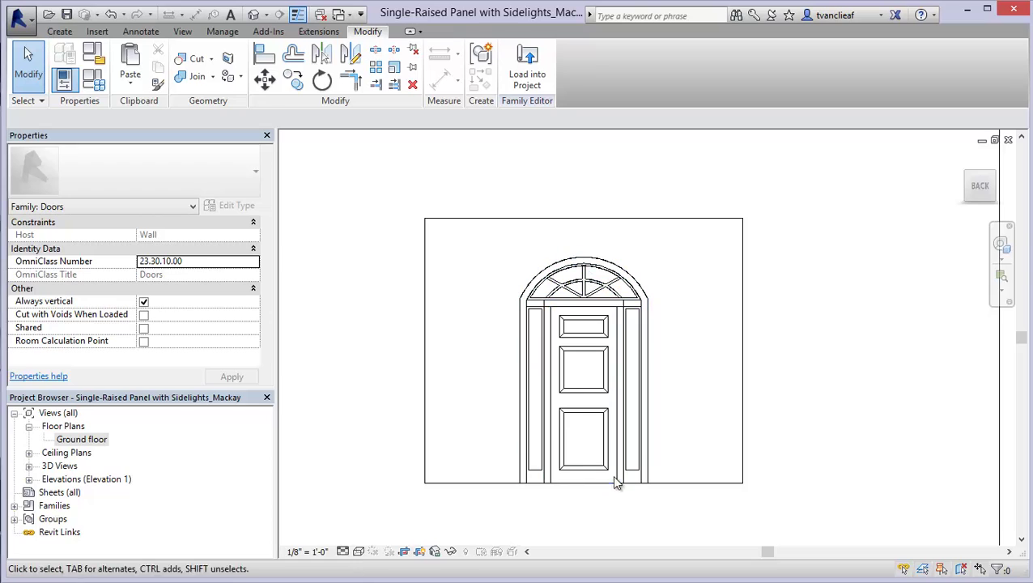
scroll(600, 390, up, 2)
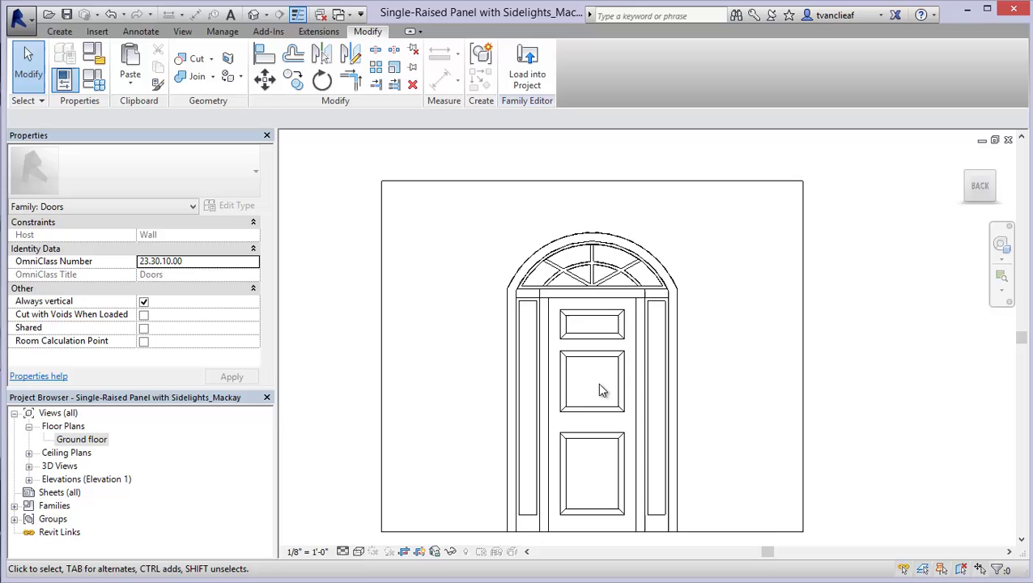
Set the visual style to Shaded so the transom and sidelight glass appear blue.
click(358, 552)
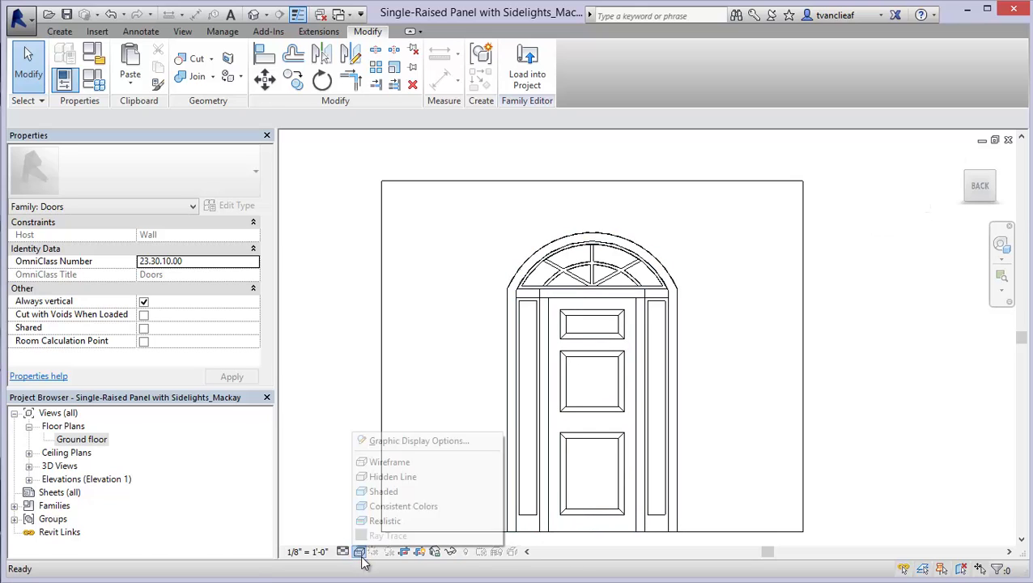
click(380, 491)
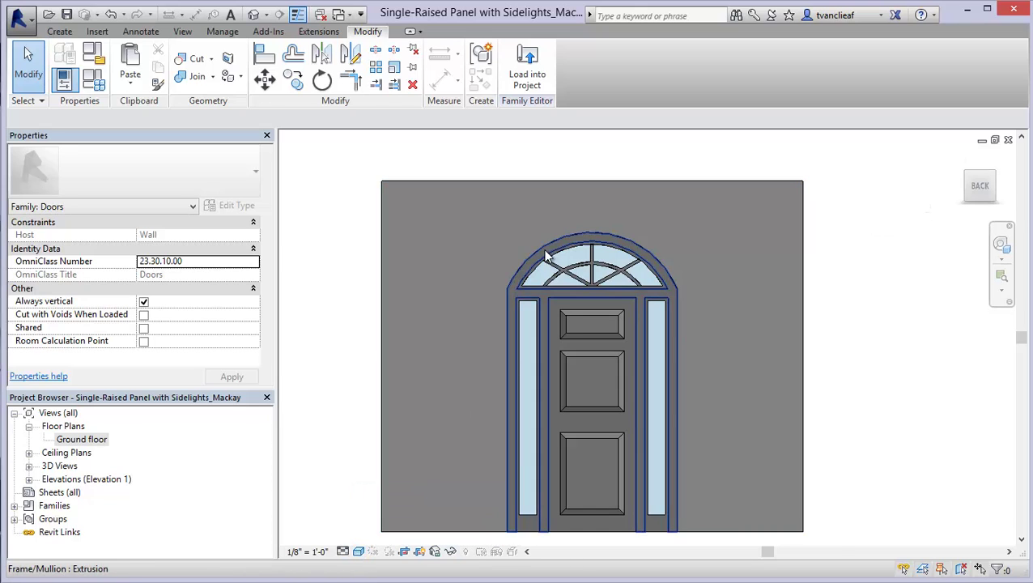
scroll(547, 253, up, 4)
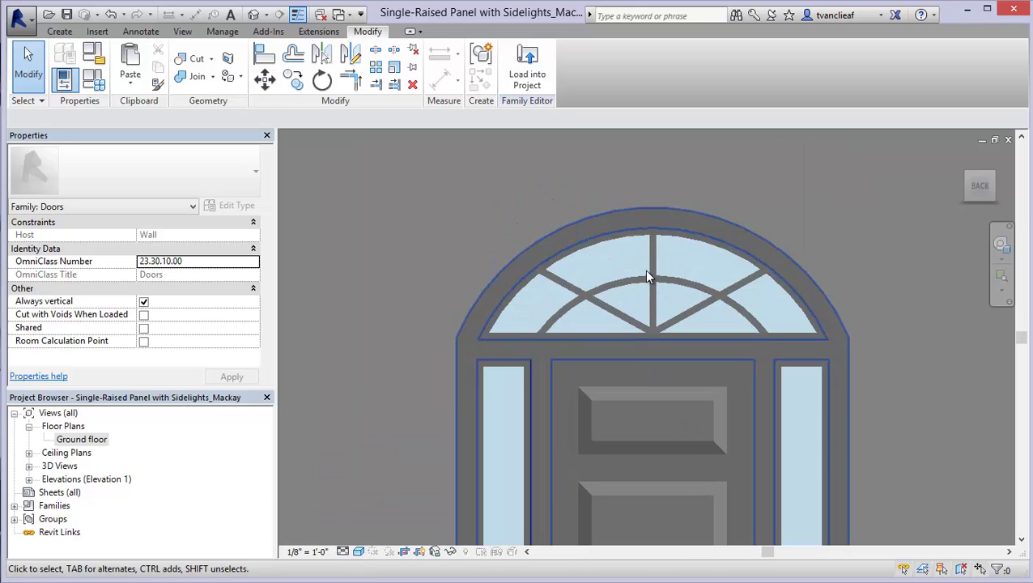
click(970, 180)
scroll(696, 363, up, 5)
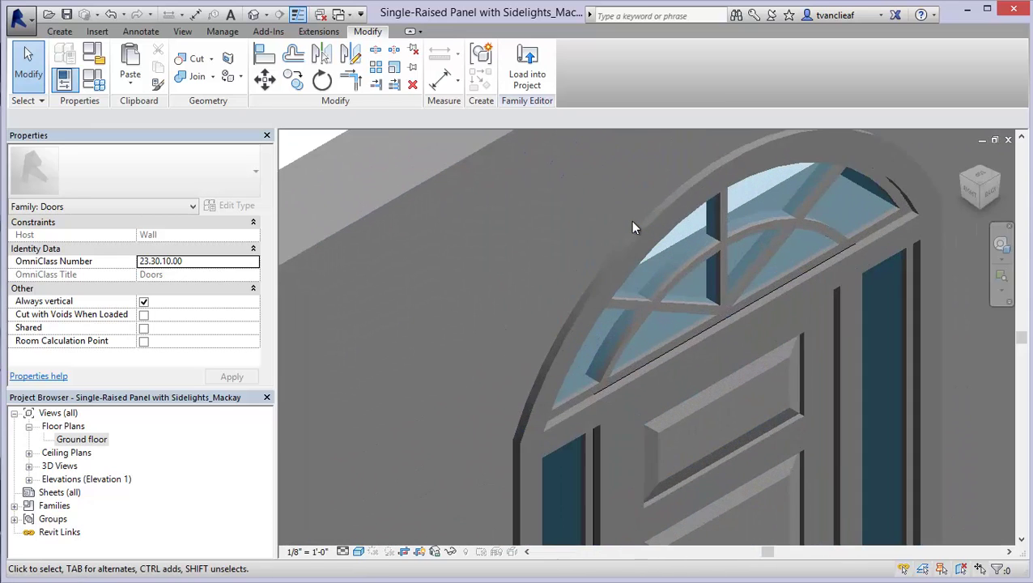
shift+middle_drag(634, 228, 599, 387)
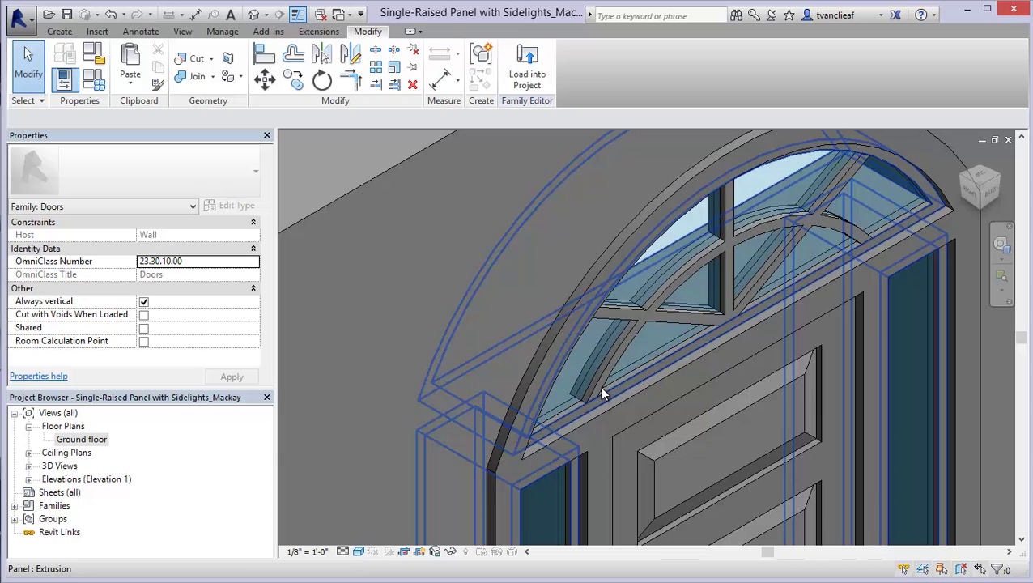
click(595, 389)
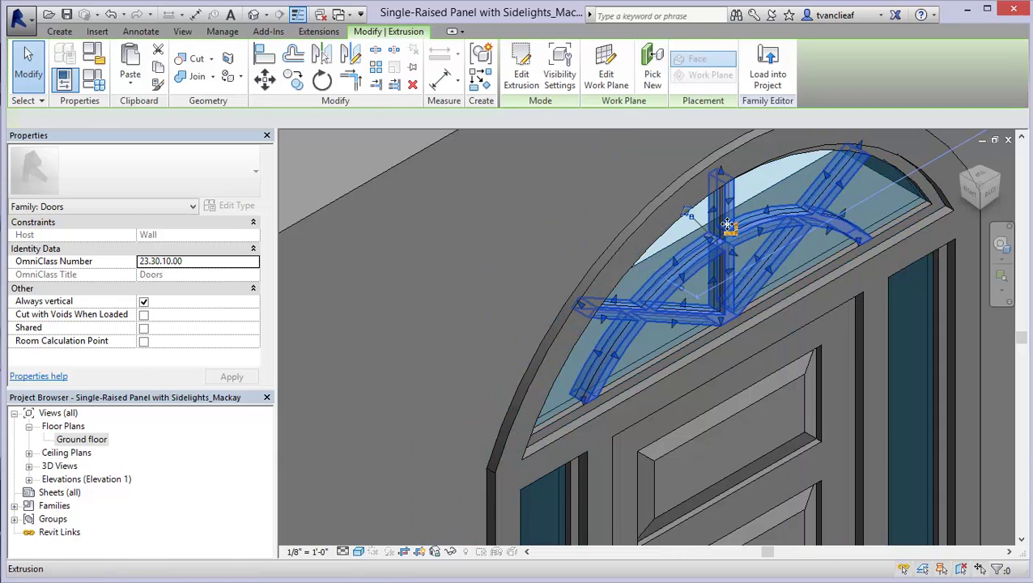
click(732, 427)
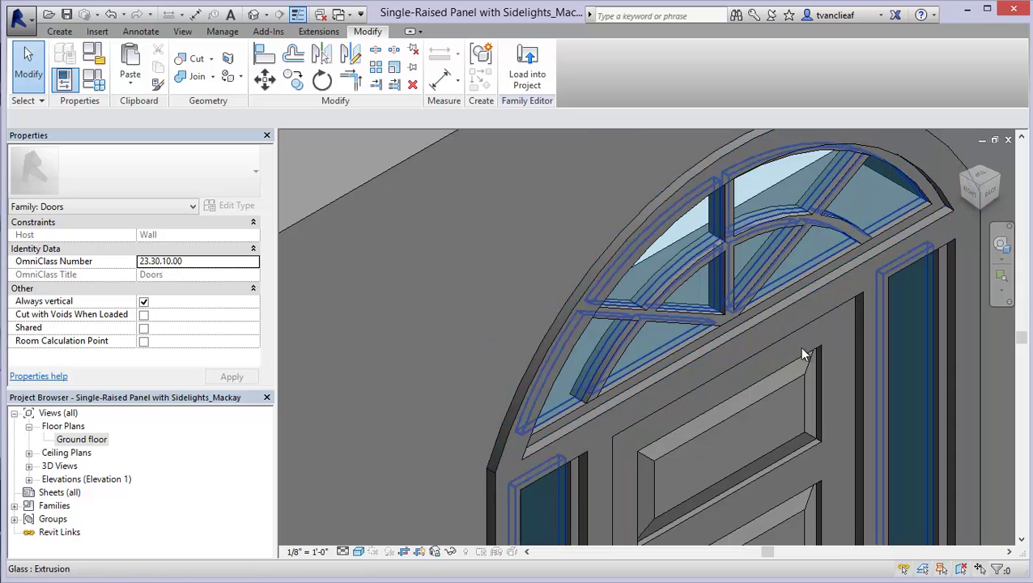
scroll(621, 259, down, 5)
shift+middle_drag(642, 397, 624, 384)
scroll(632, 362, down, 3)
scroll(623, 378, up, 3)
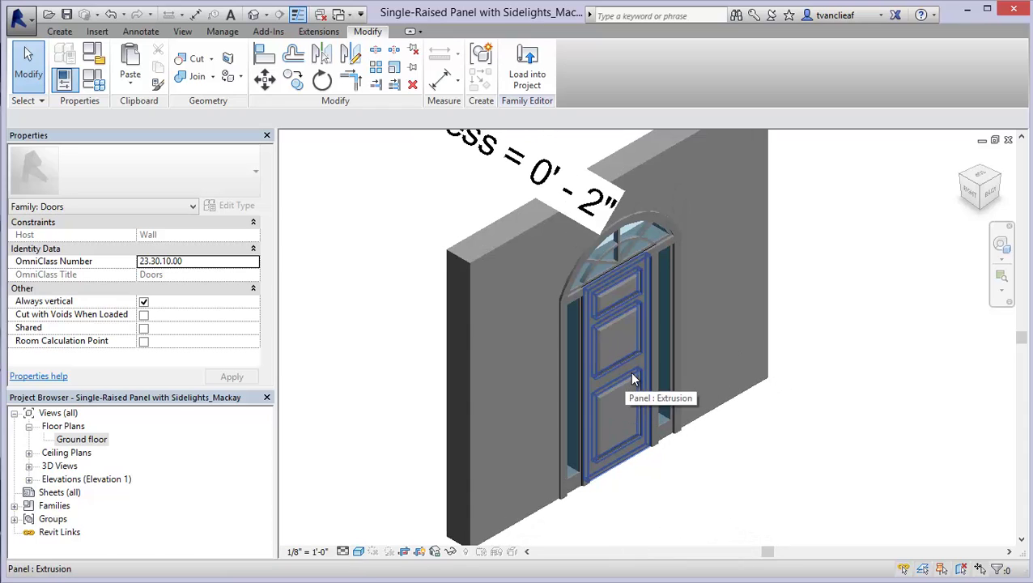